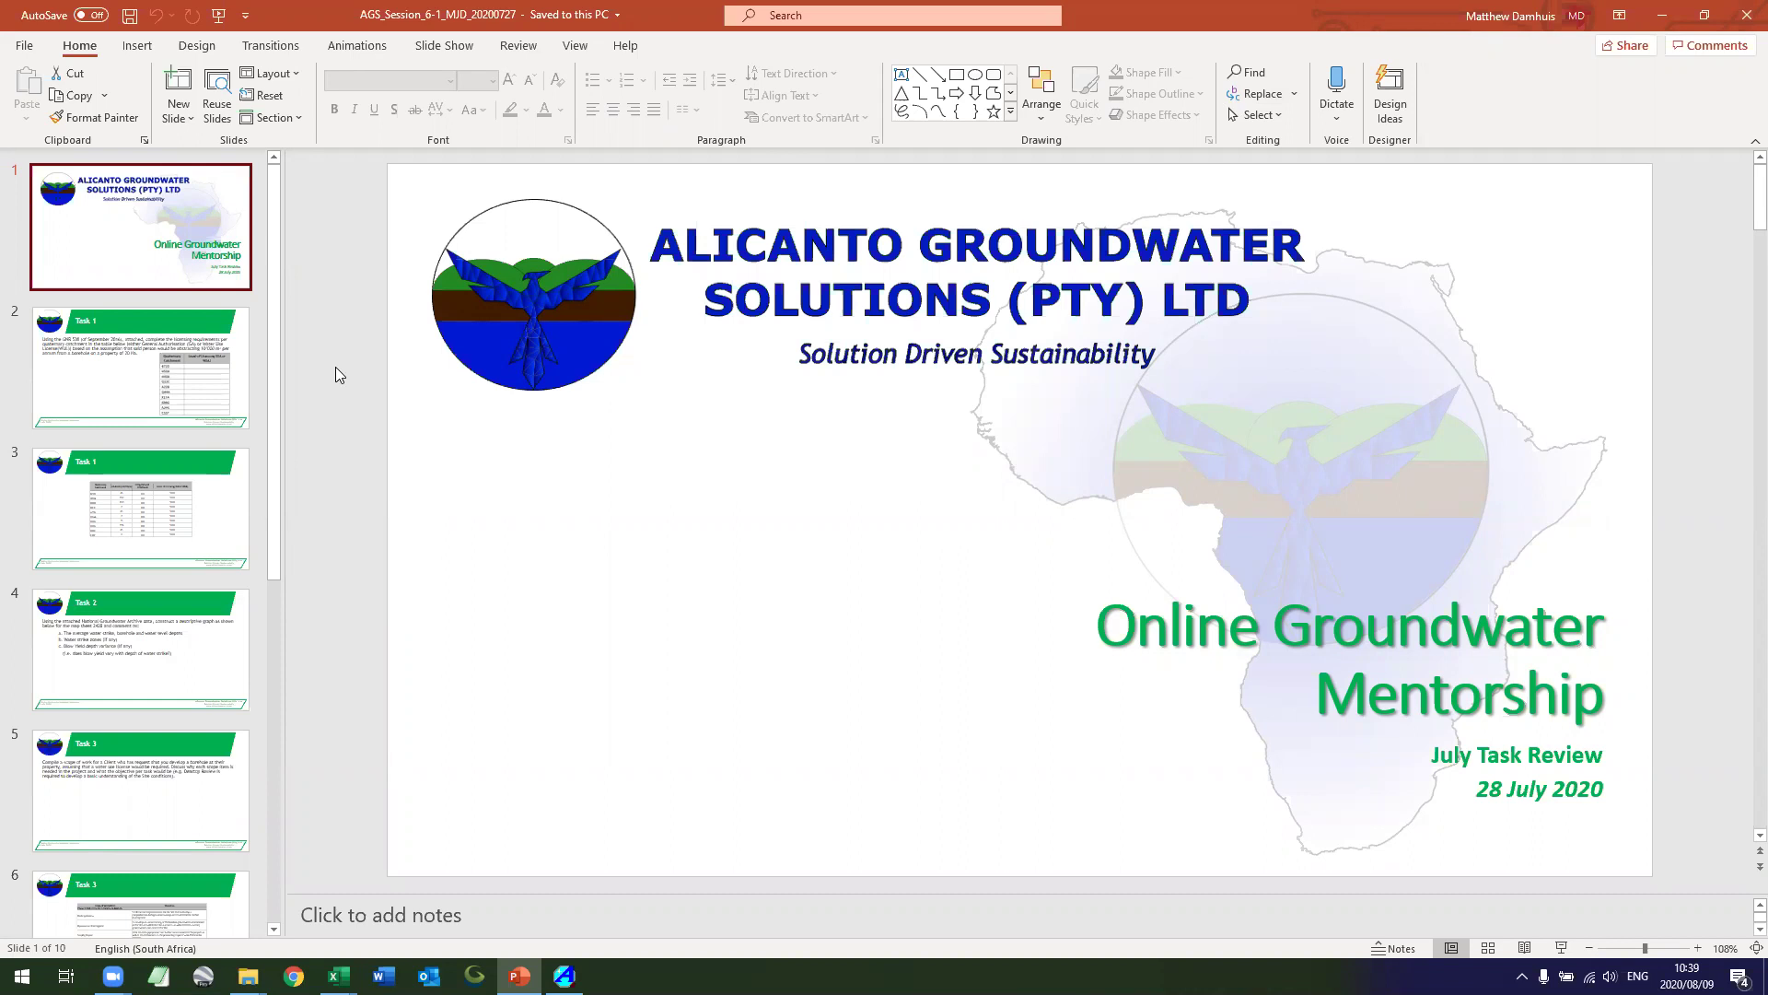
Move down to slide 2, the Task 1 slide with the GNR 538 licensing question.
key("Down")
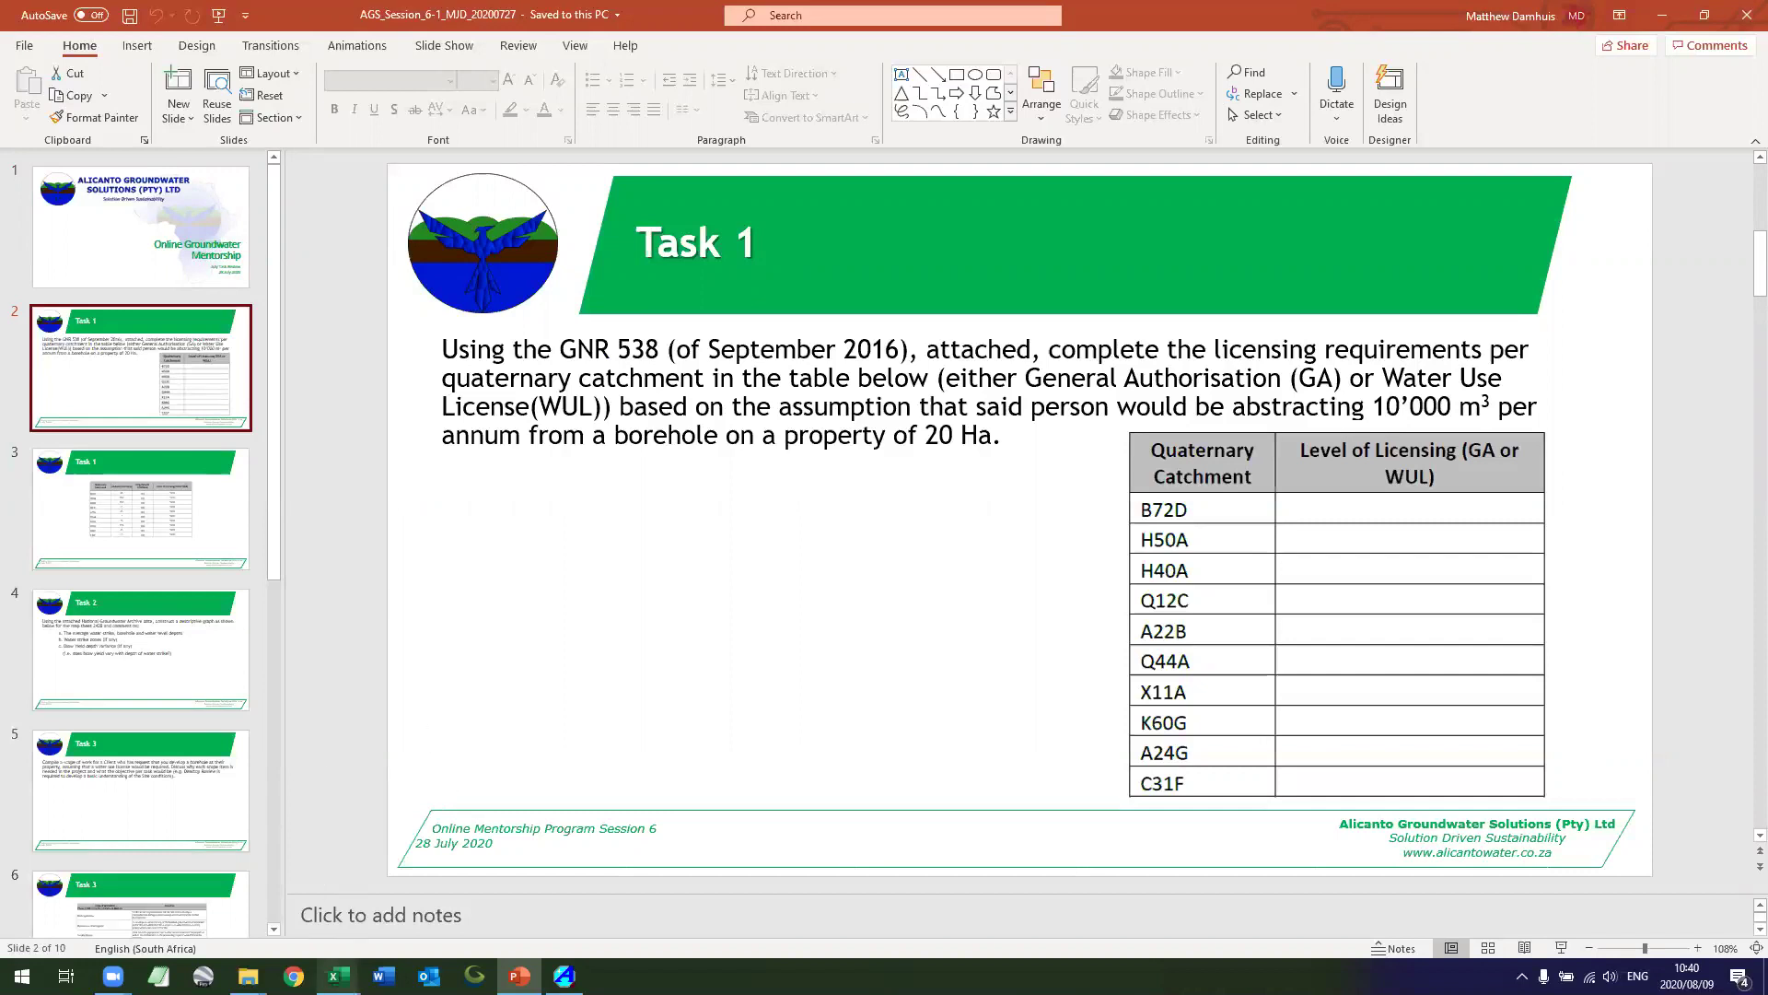
In the Task_July-2020 workbook, label cell I2 'Property Size (Ha)'.
mouse_move(338, 975)
left_click(477, 861)
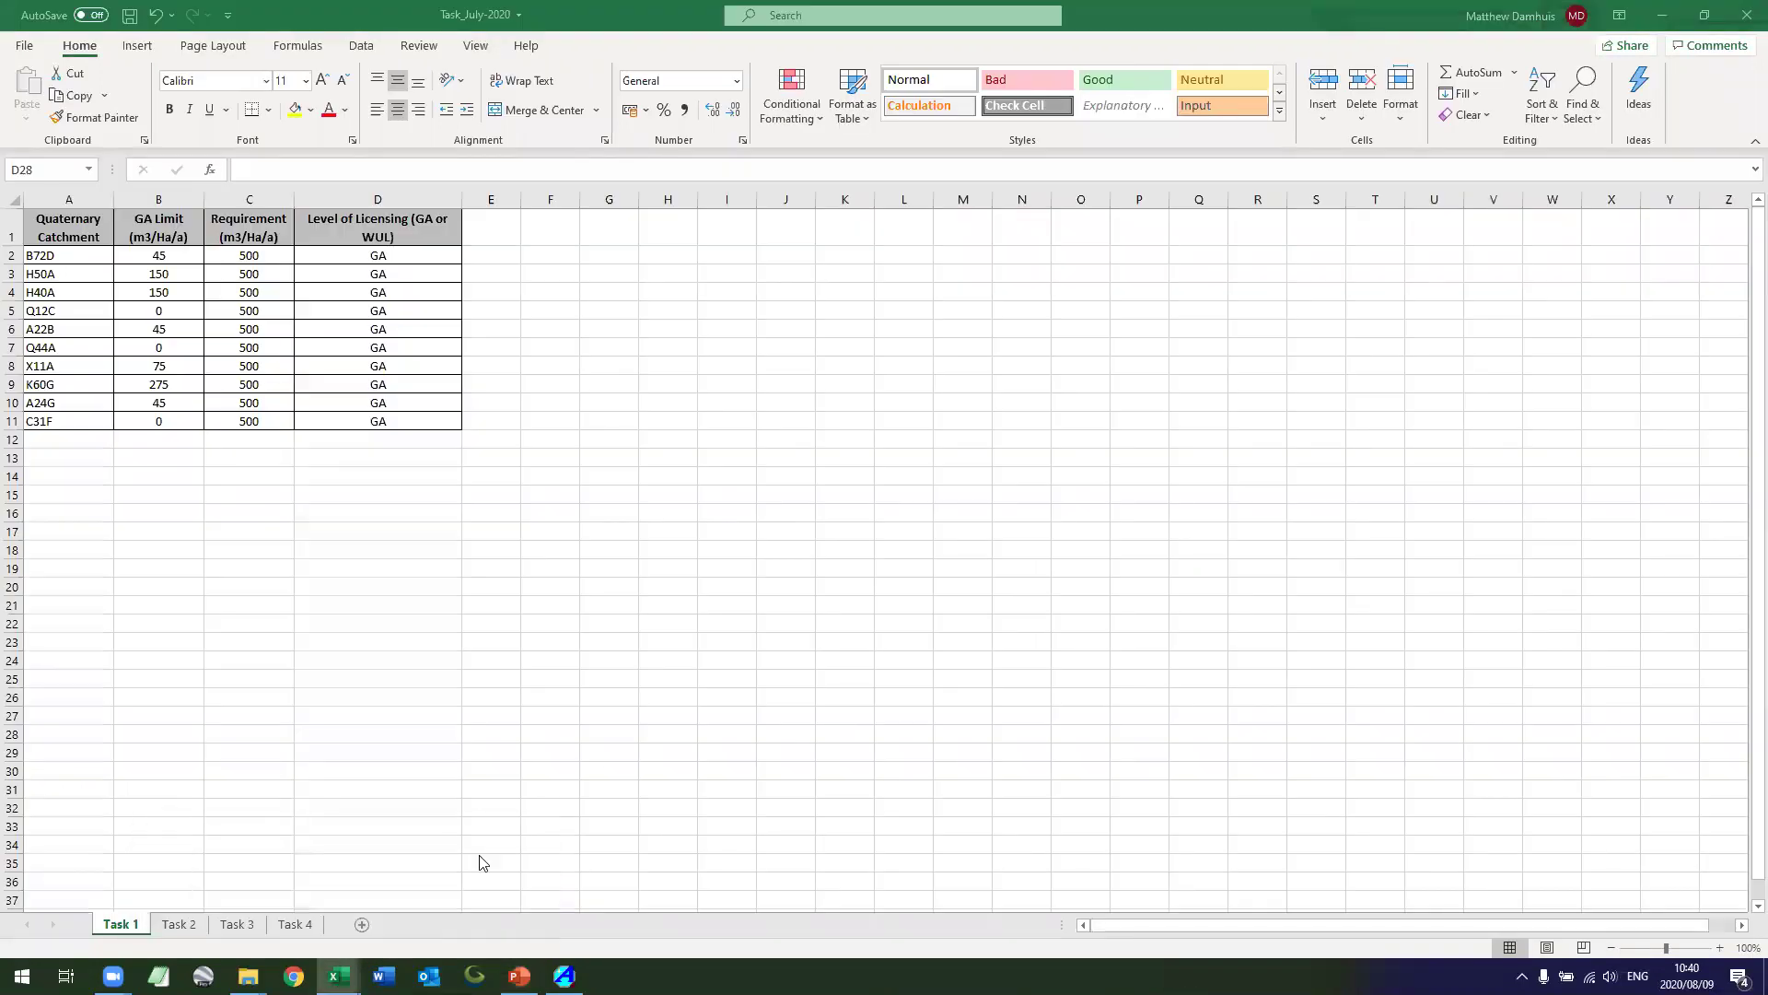
left_click(725, 262)
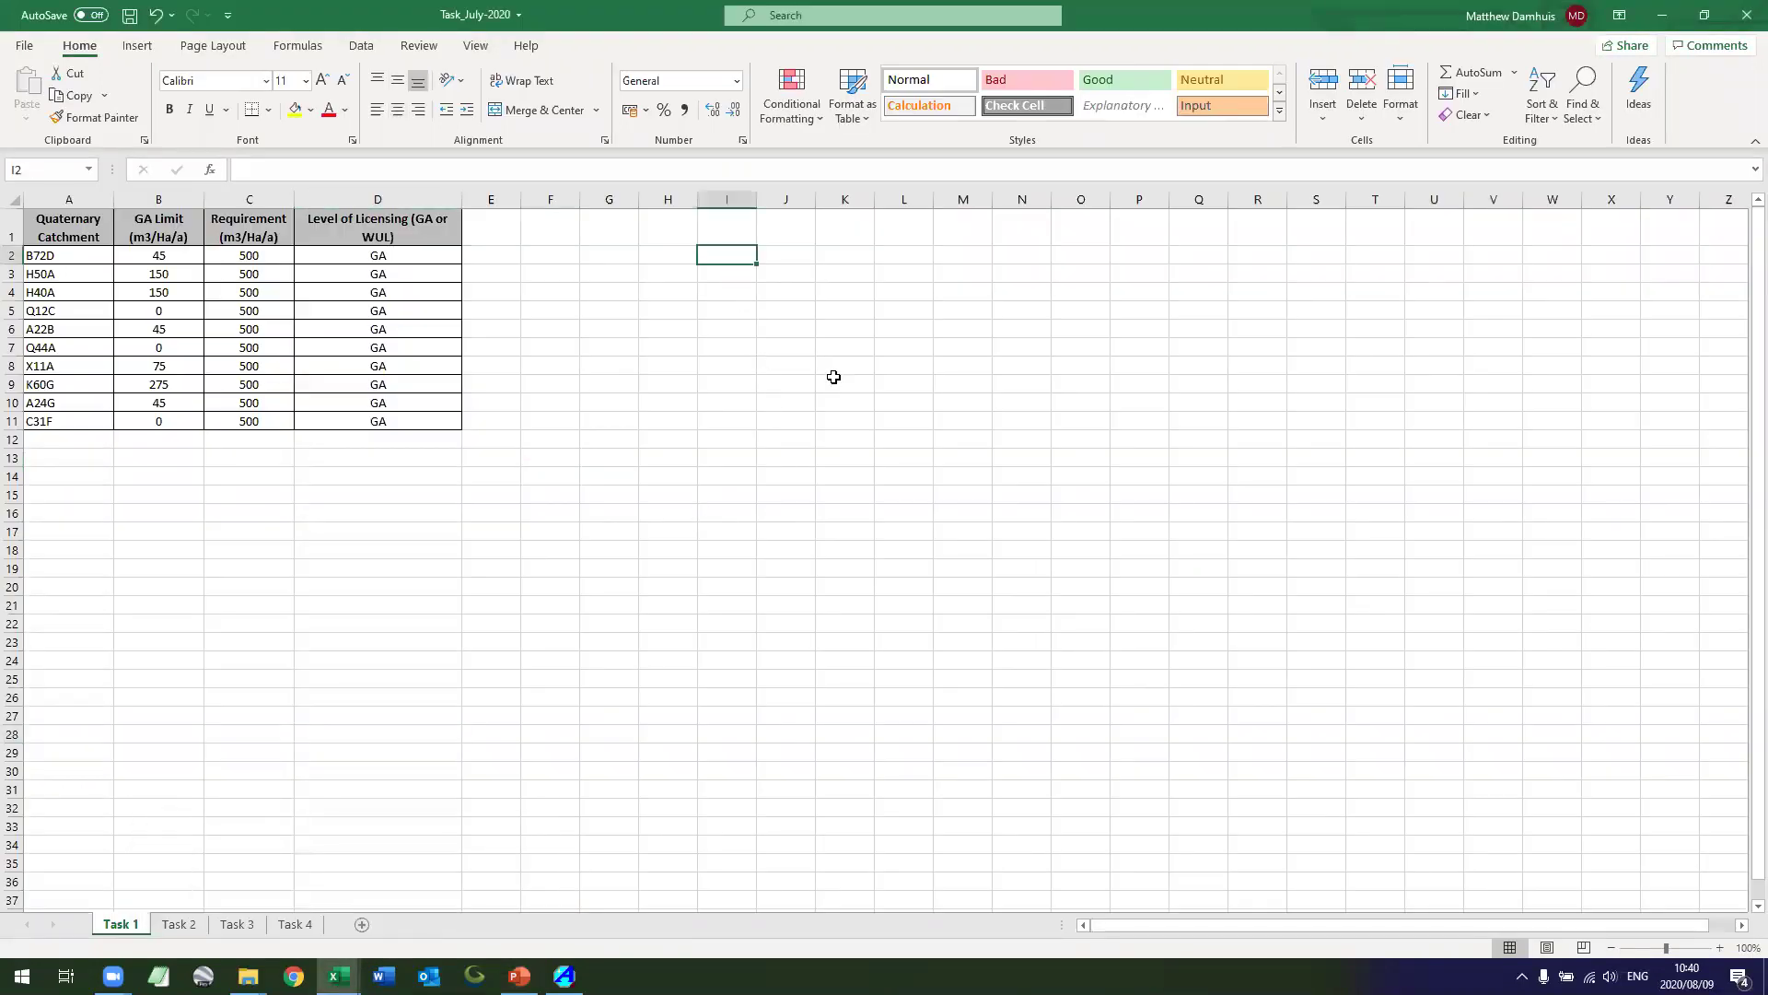
type("Proper")
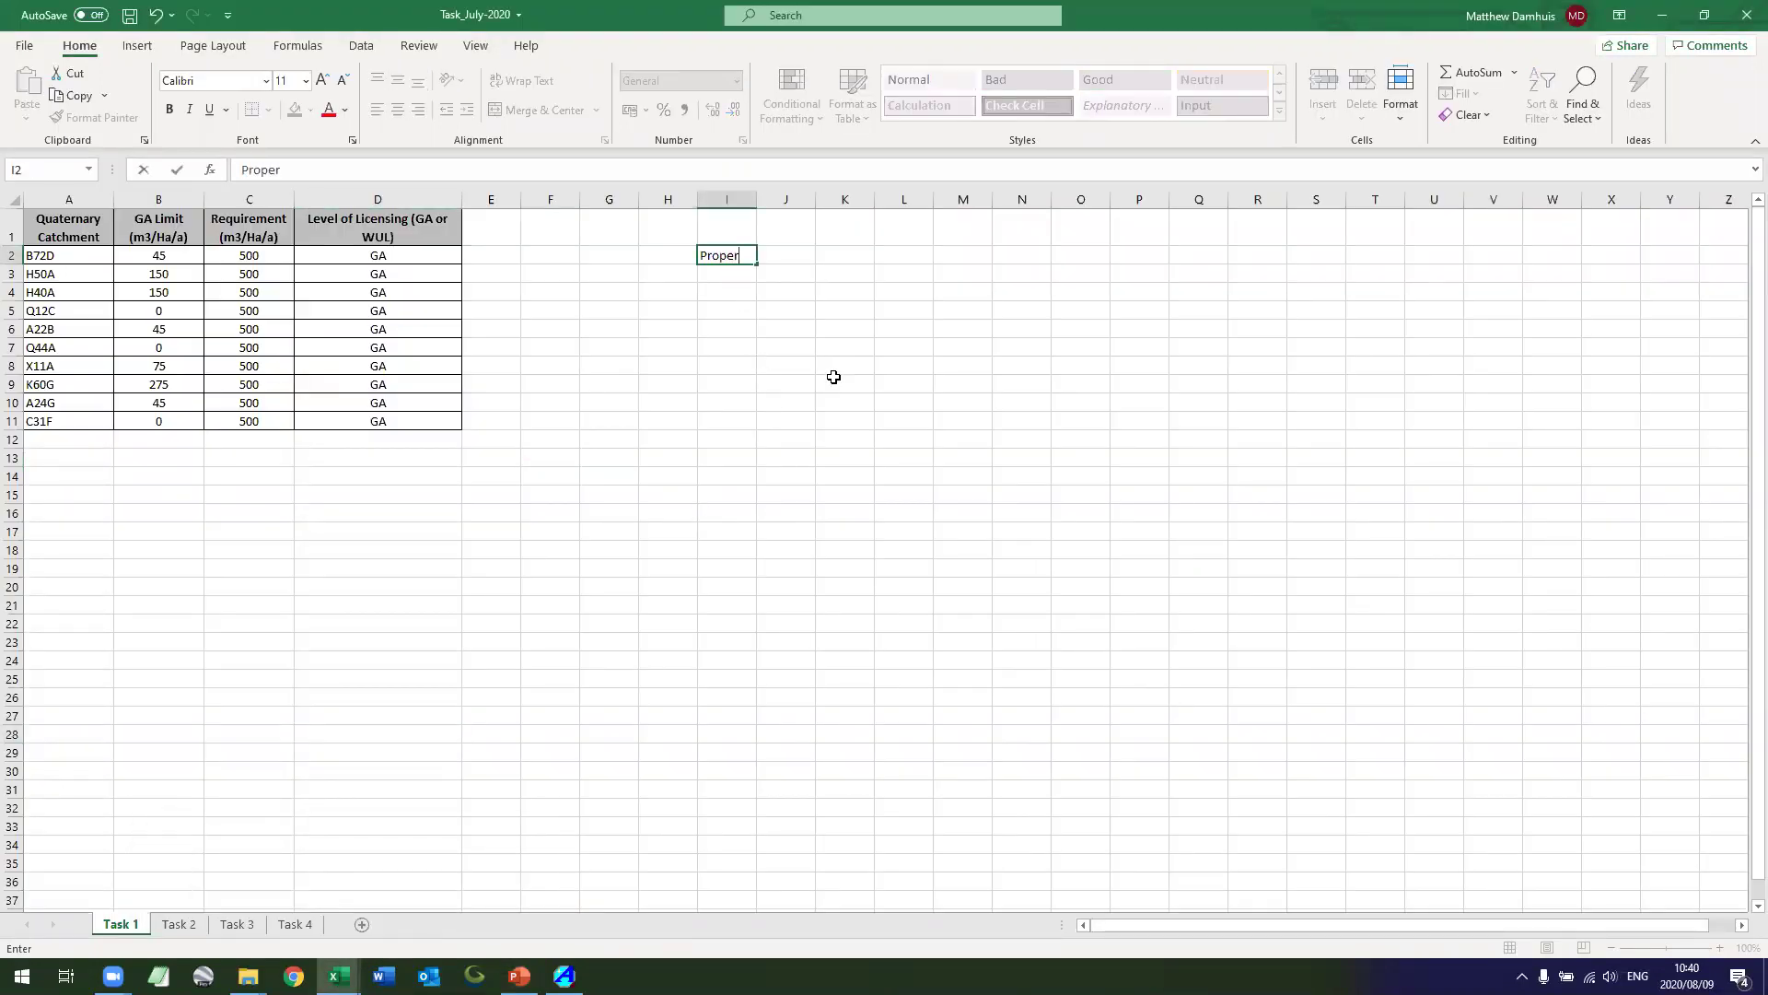
type("ty Size (Ha)")
key("Return")
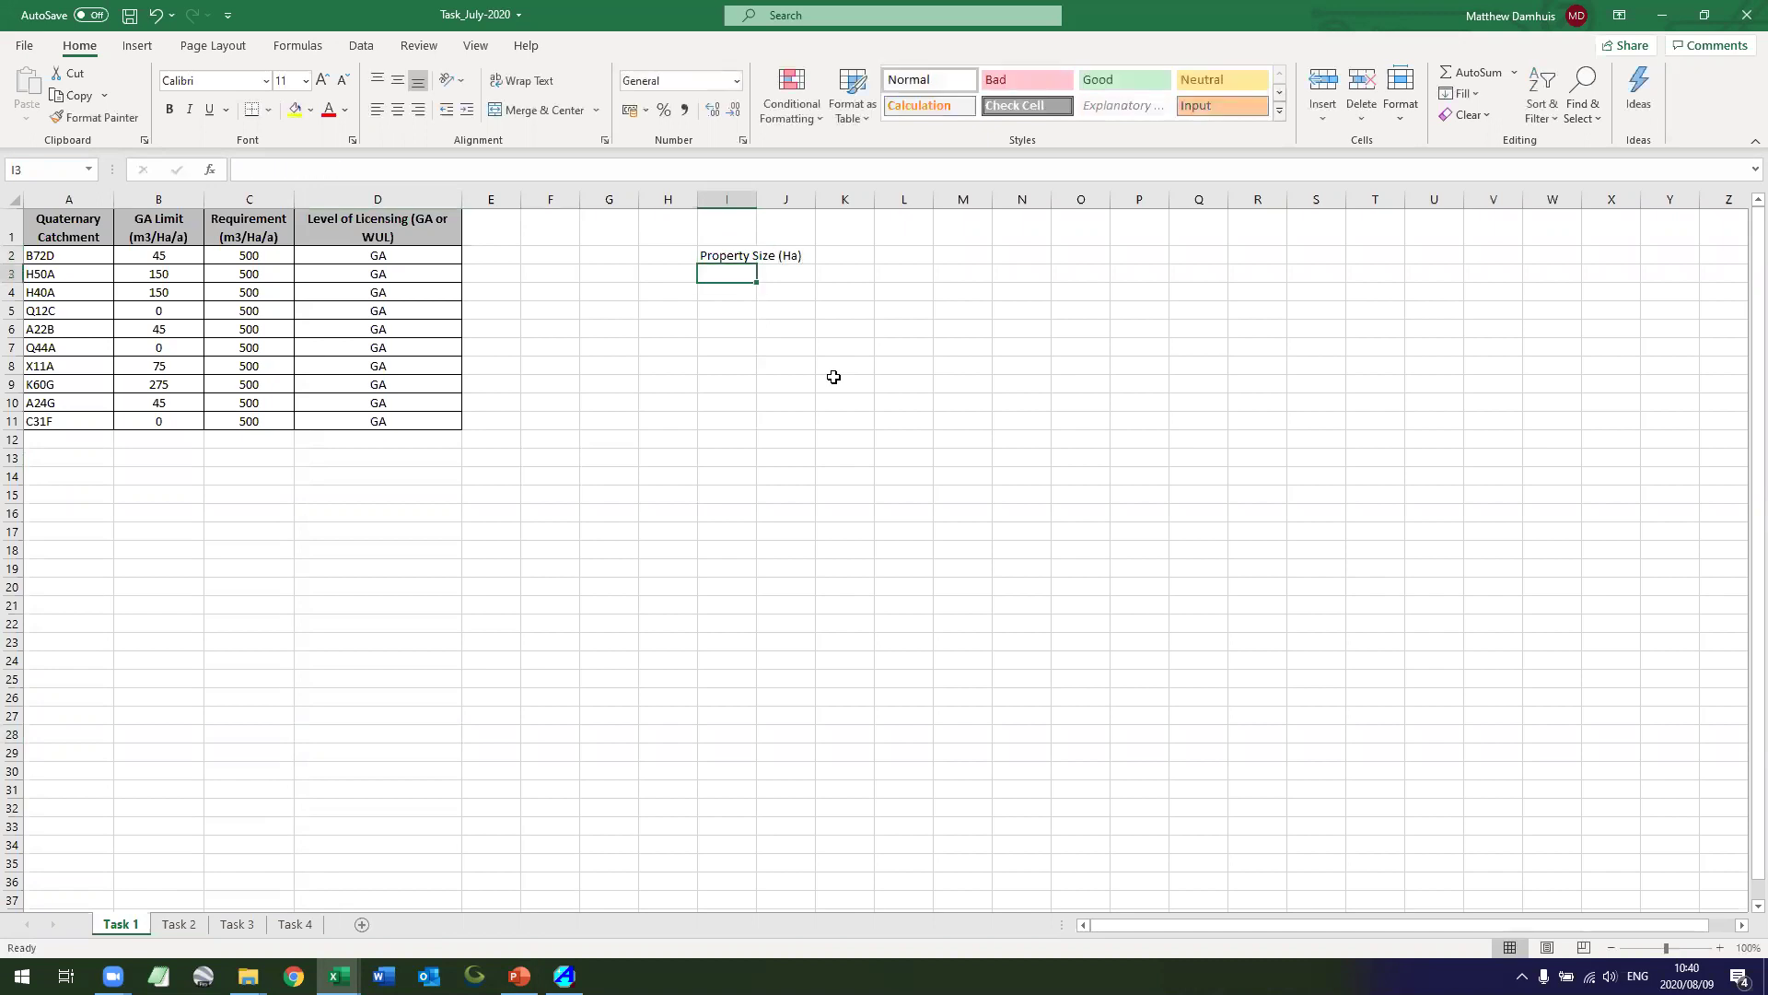
Label cell I3 'Demand (m3/a)', replacing the first 'Yield (m3/a)' entry.
type("Yield (")
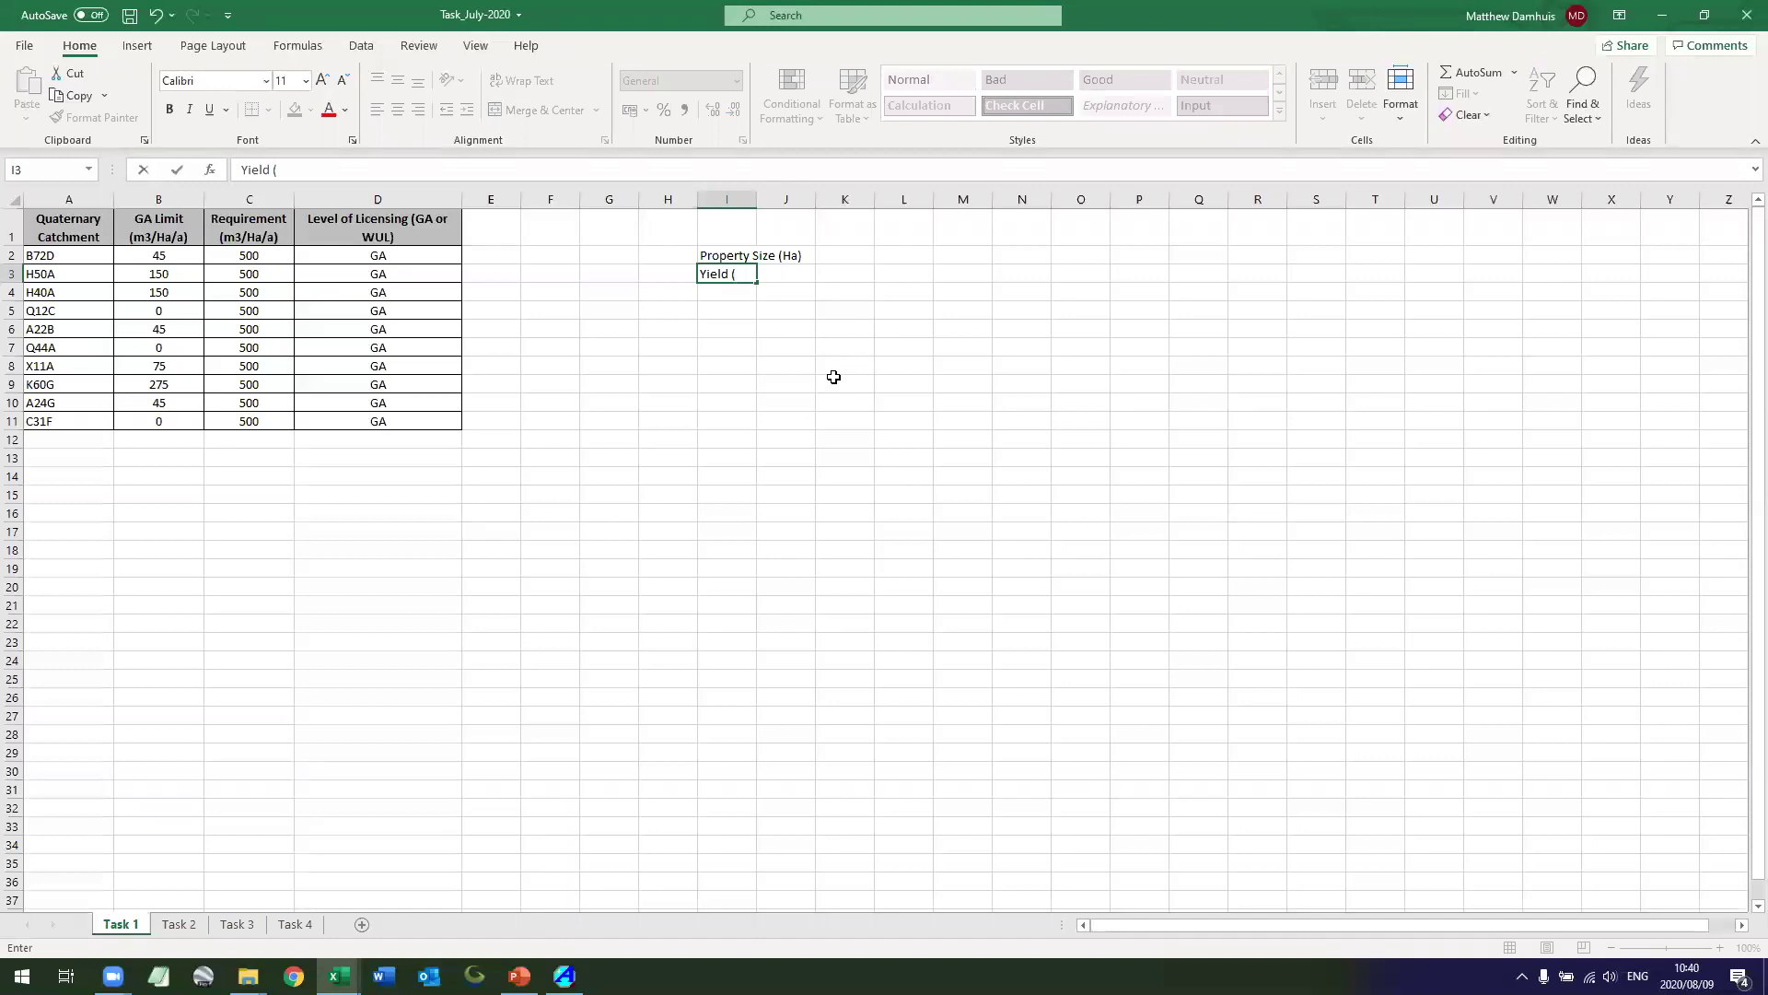
type("m3/a")
key("Return")
key("Up")
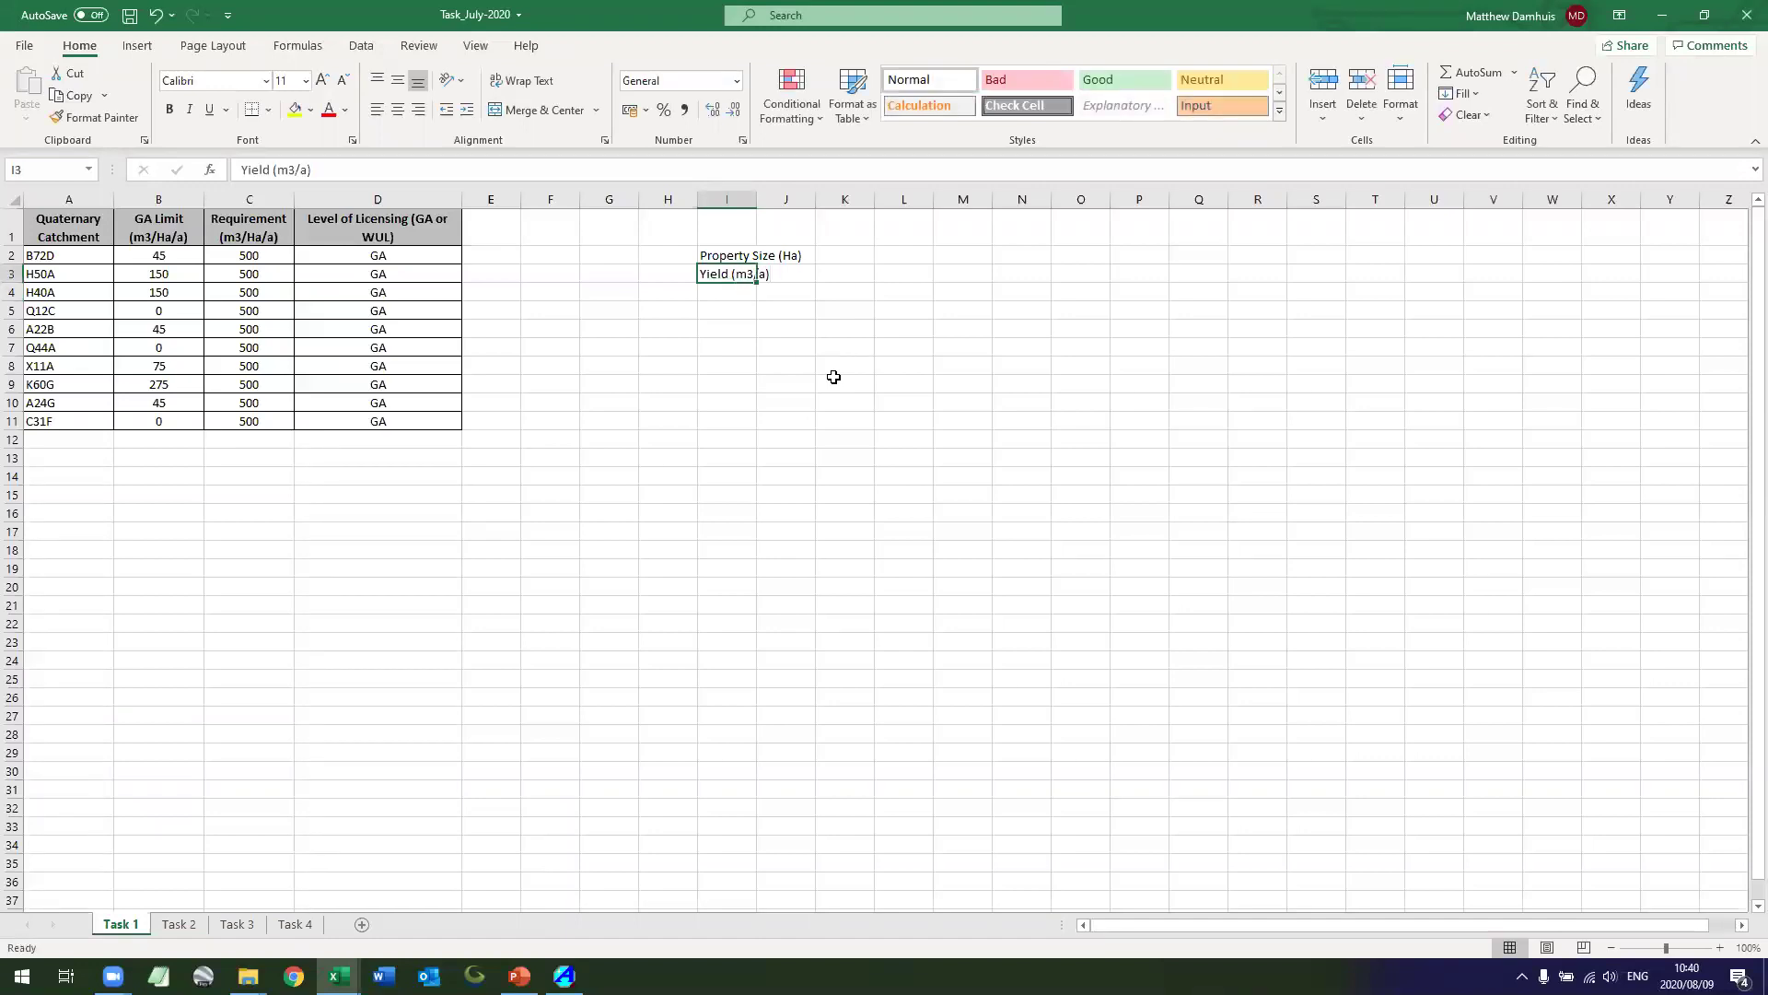
type("Deman")
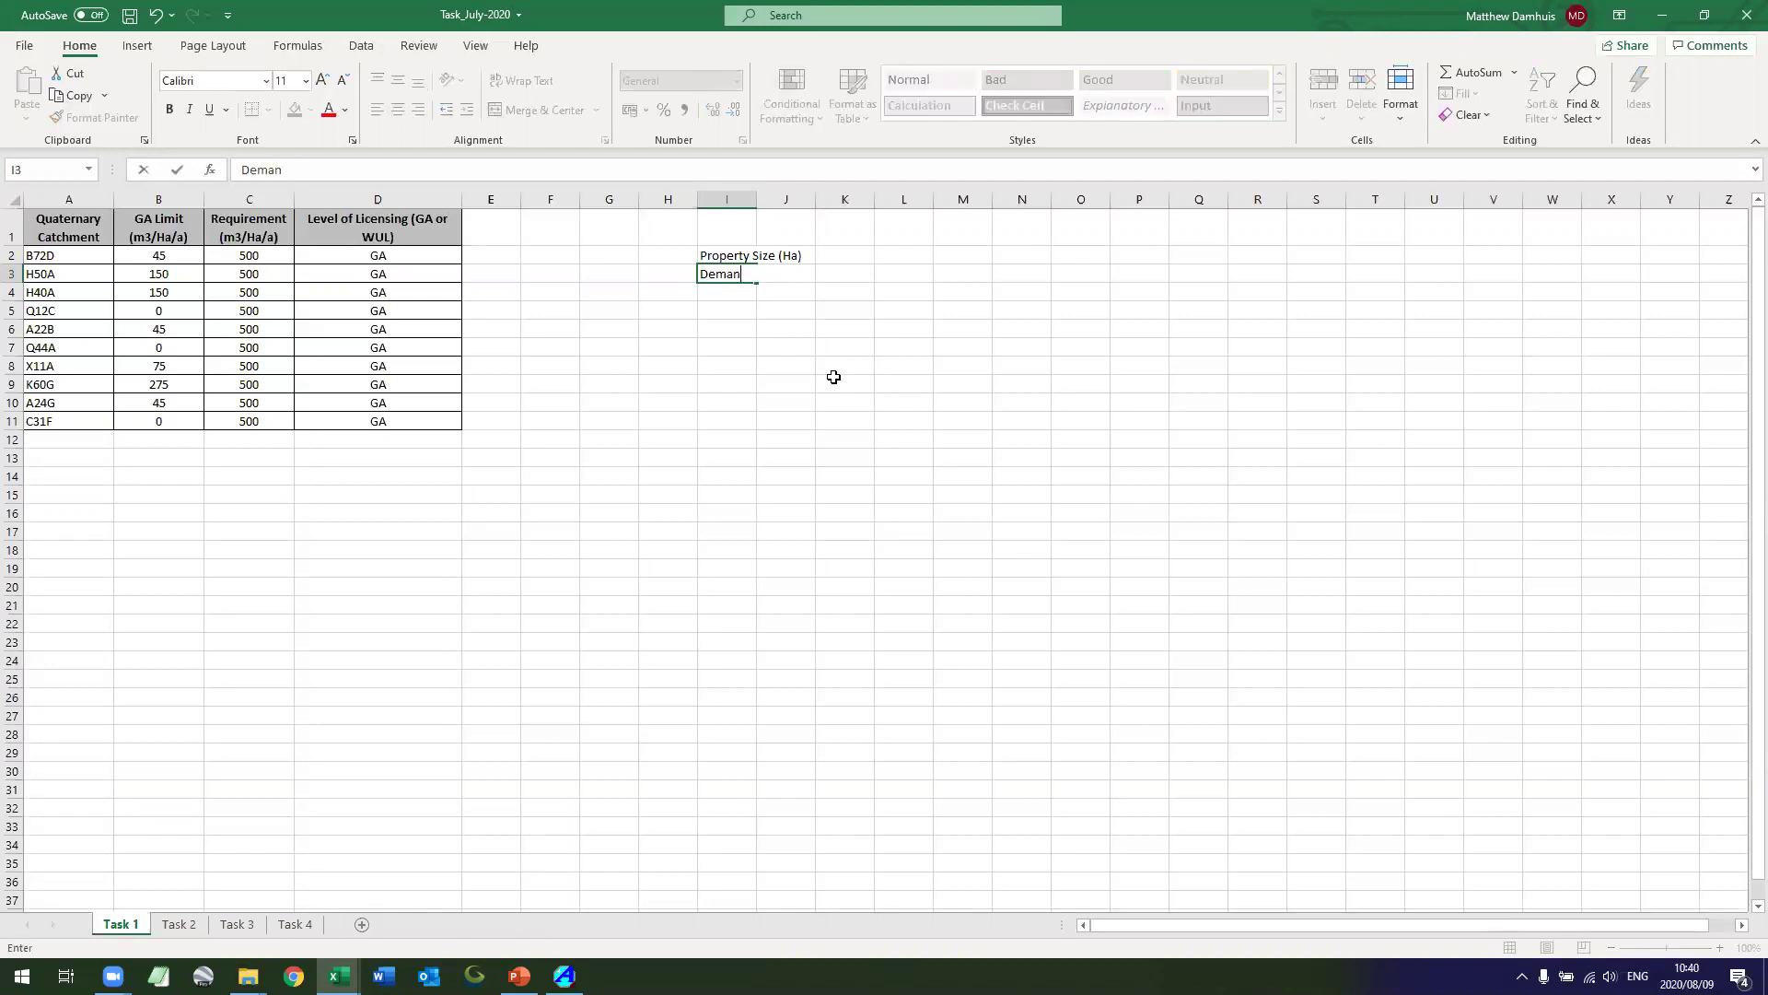
type("d (m3/a)")
key("Return")
key("Up")
key("Return")
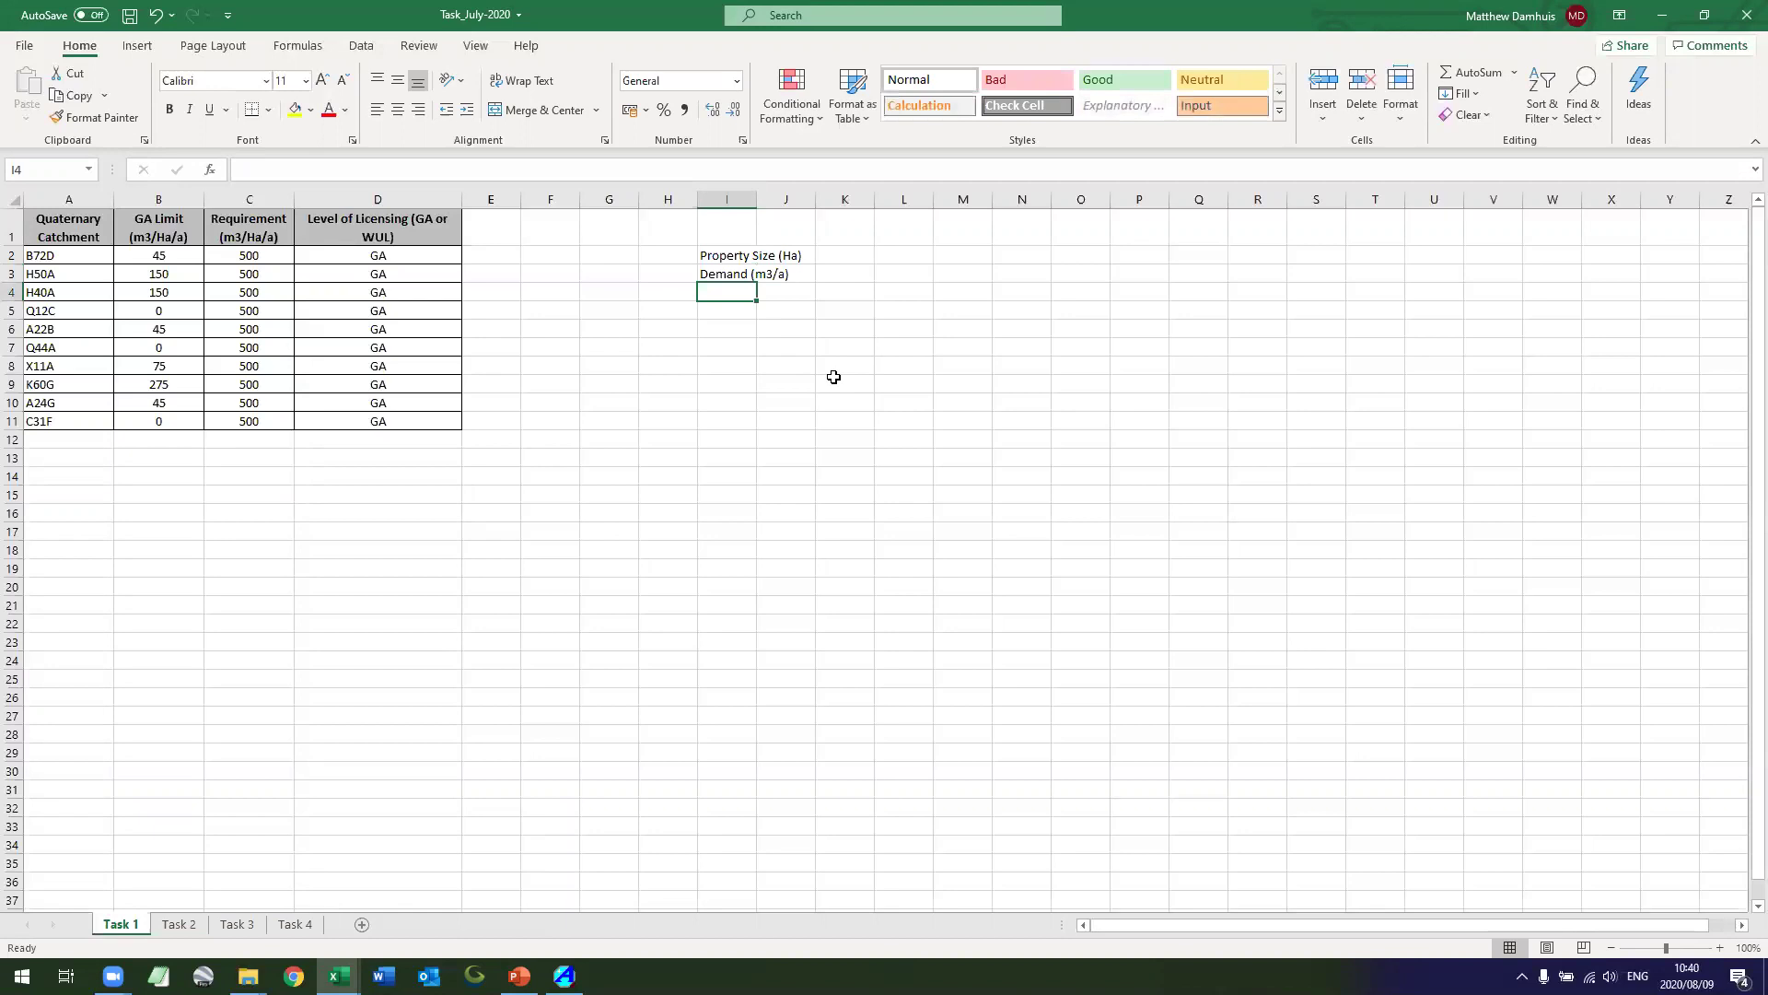
left_click(1735, 932)
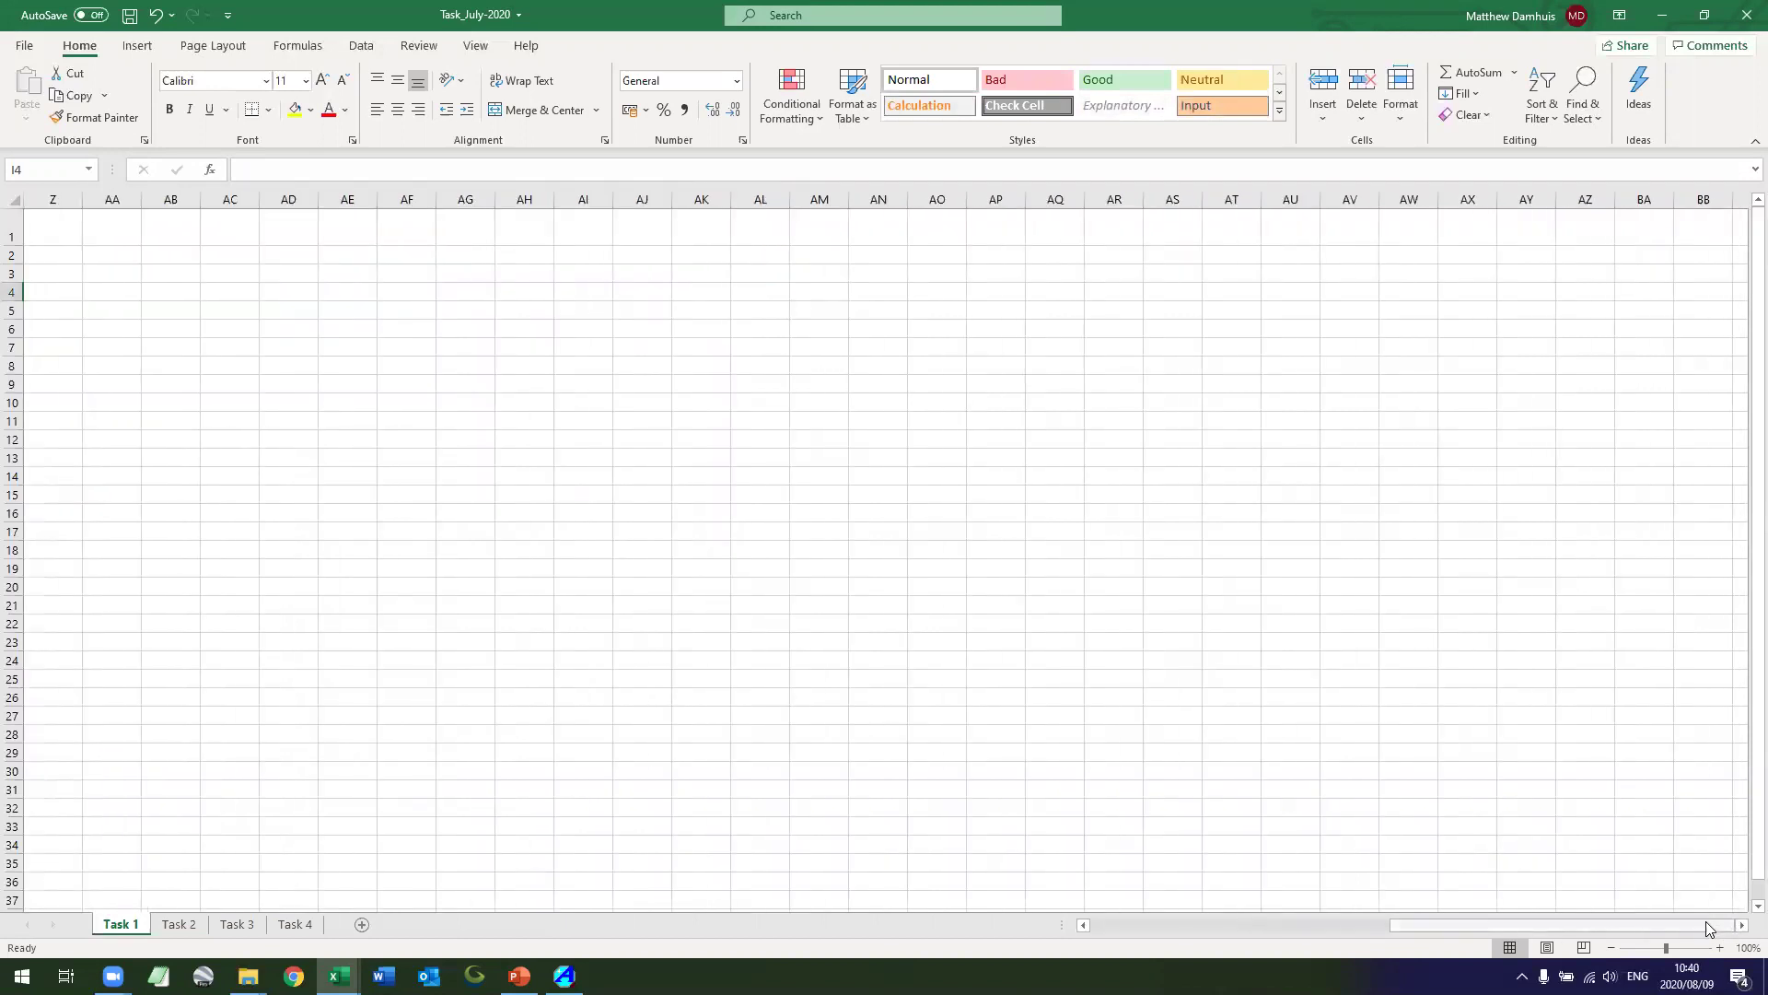
Autofit column I and enter property size 20 in J2 and demand 10000 in J3.
left_click_drag(1696, 921, 1464, 922)
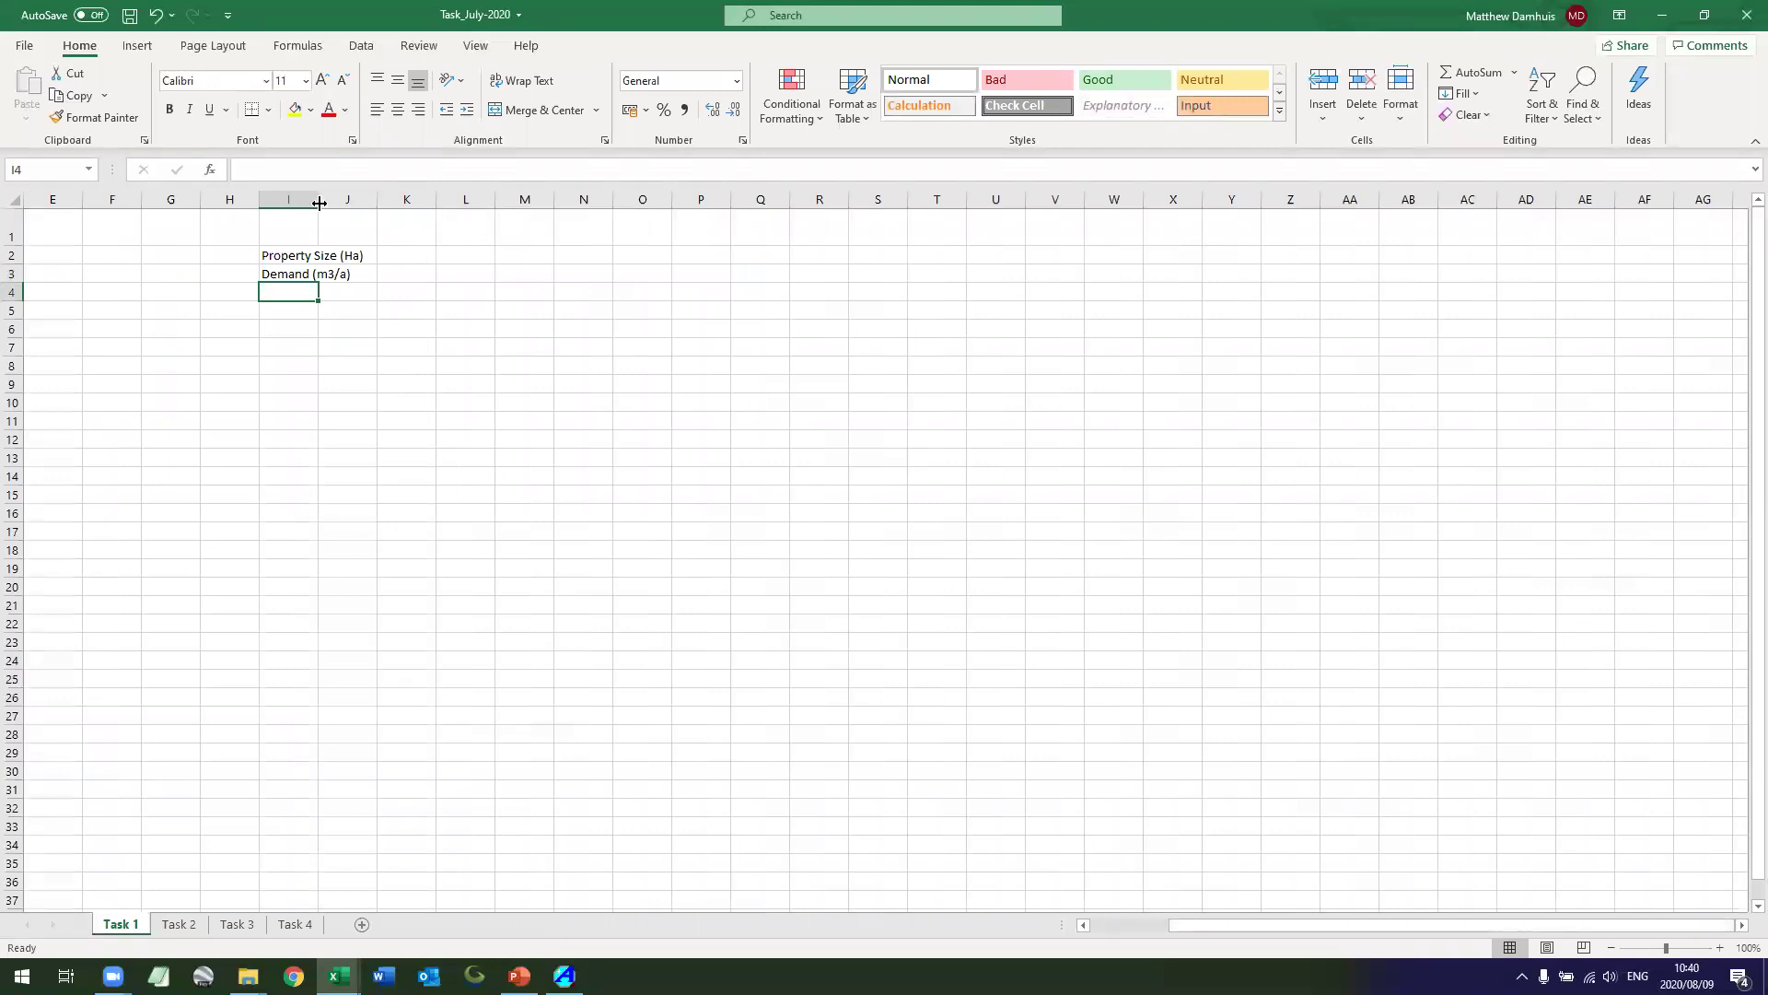
double_click(320, 204)
left_click(392, 257)
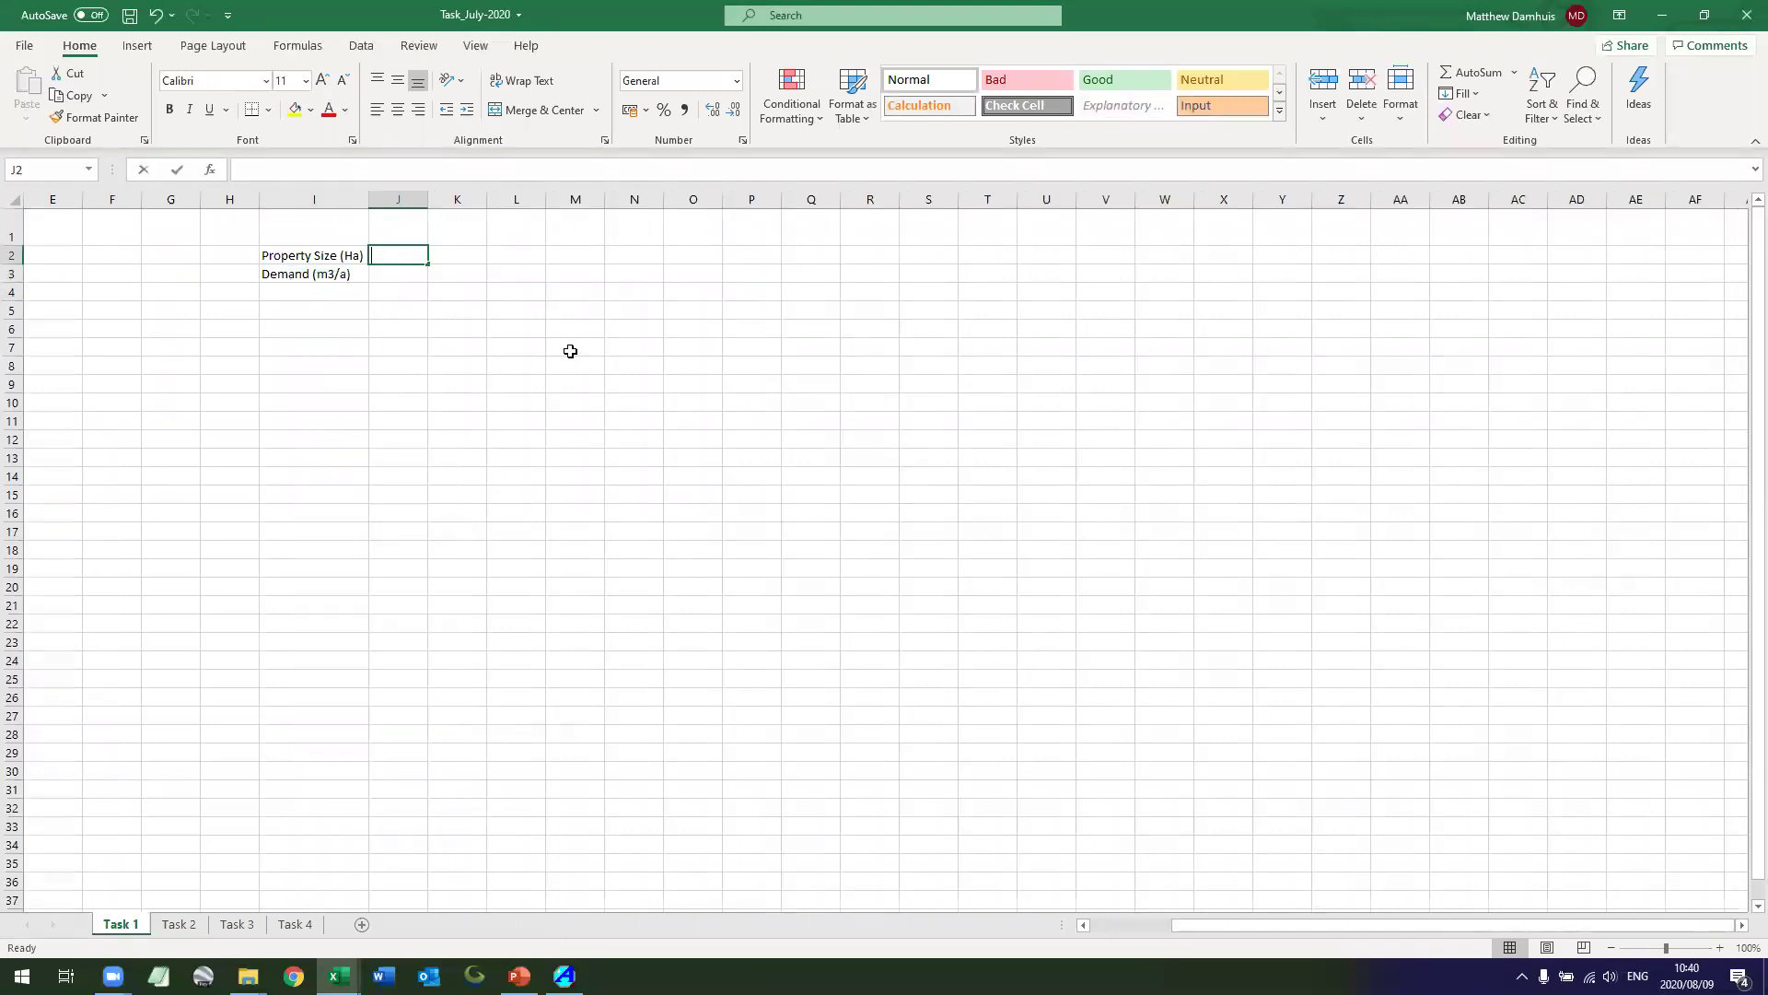
type("20")
key("Return")
type("1")
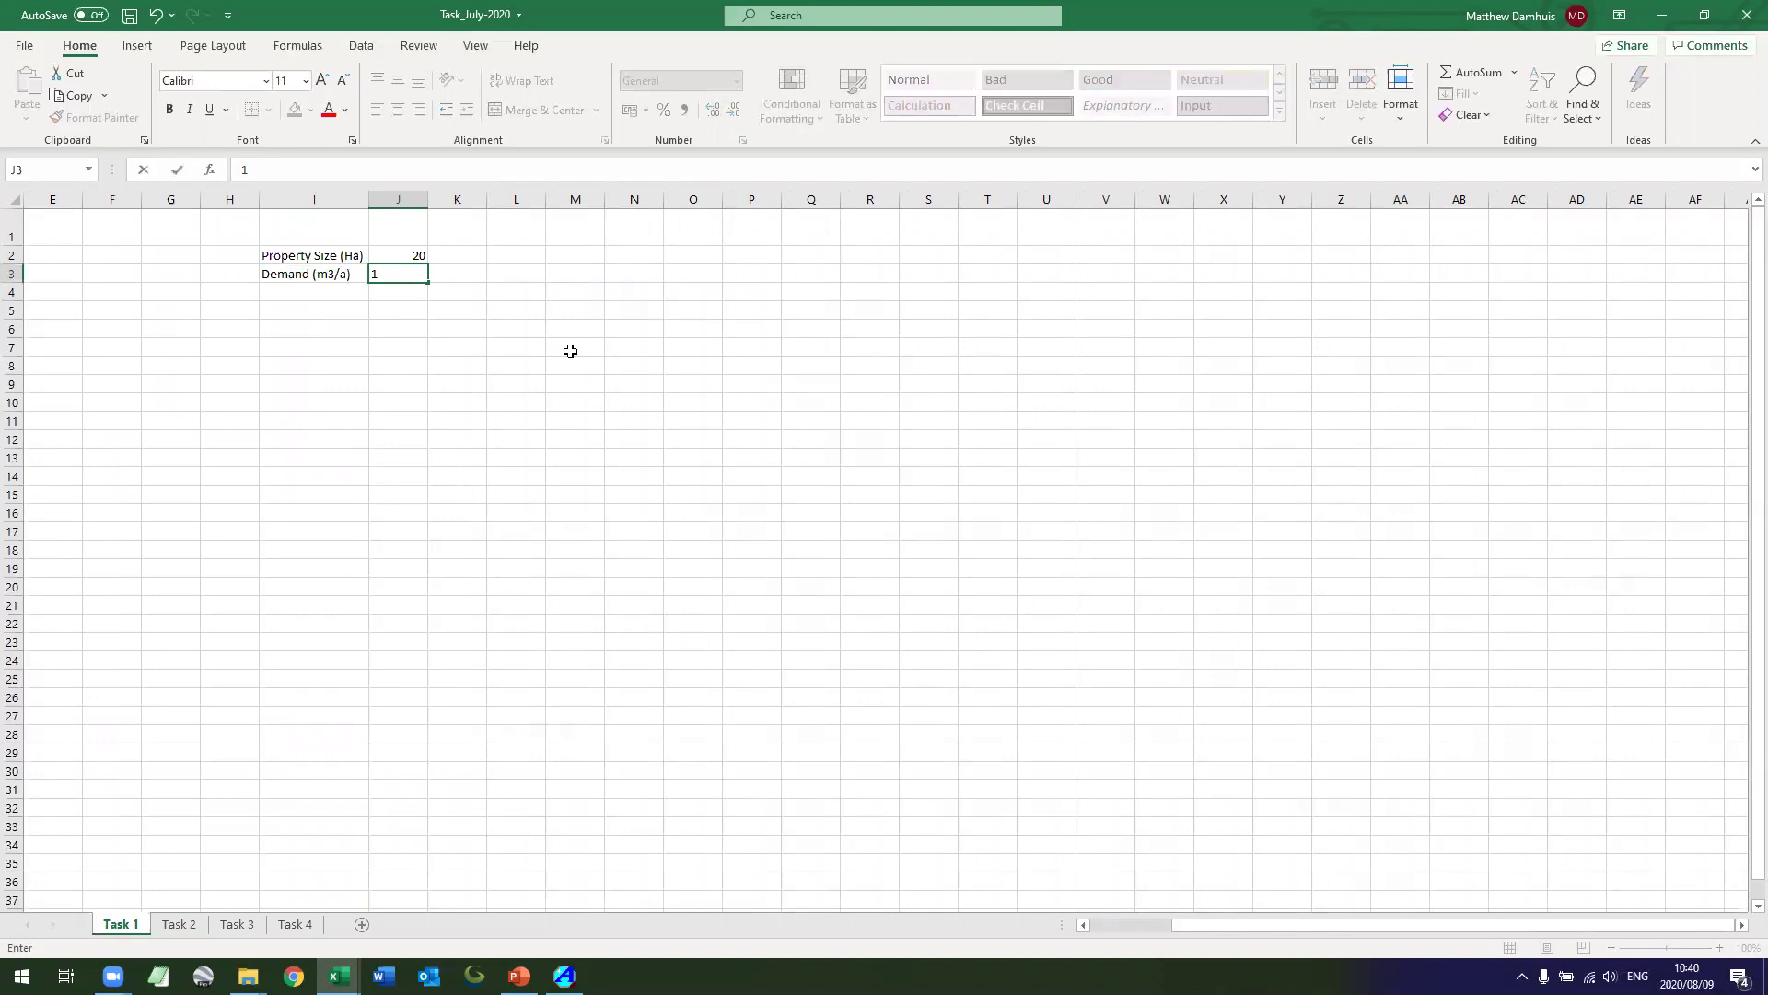
type("0000")
key("Return")
Label cell I4 'Demand (m3/Ha/a)' and widen column I to fit it.
key("Left")
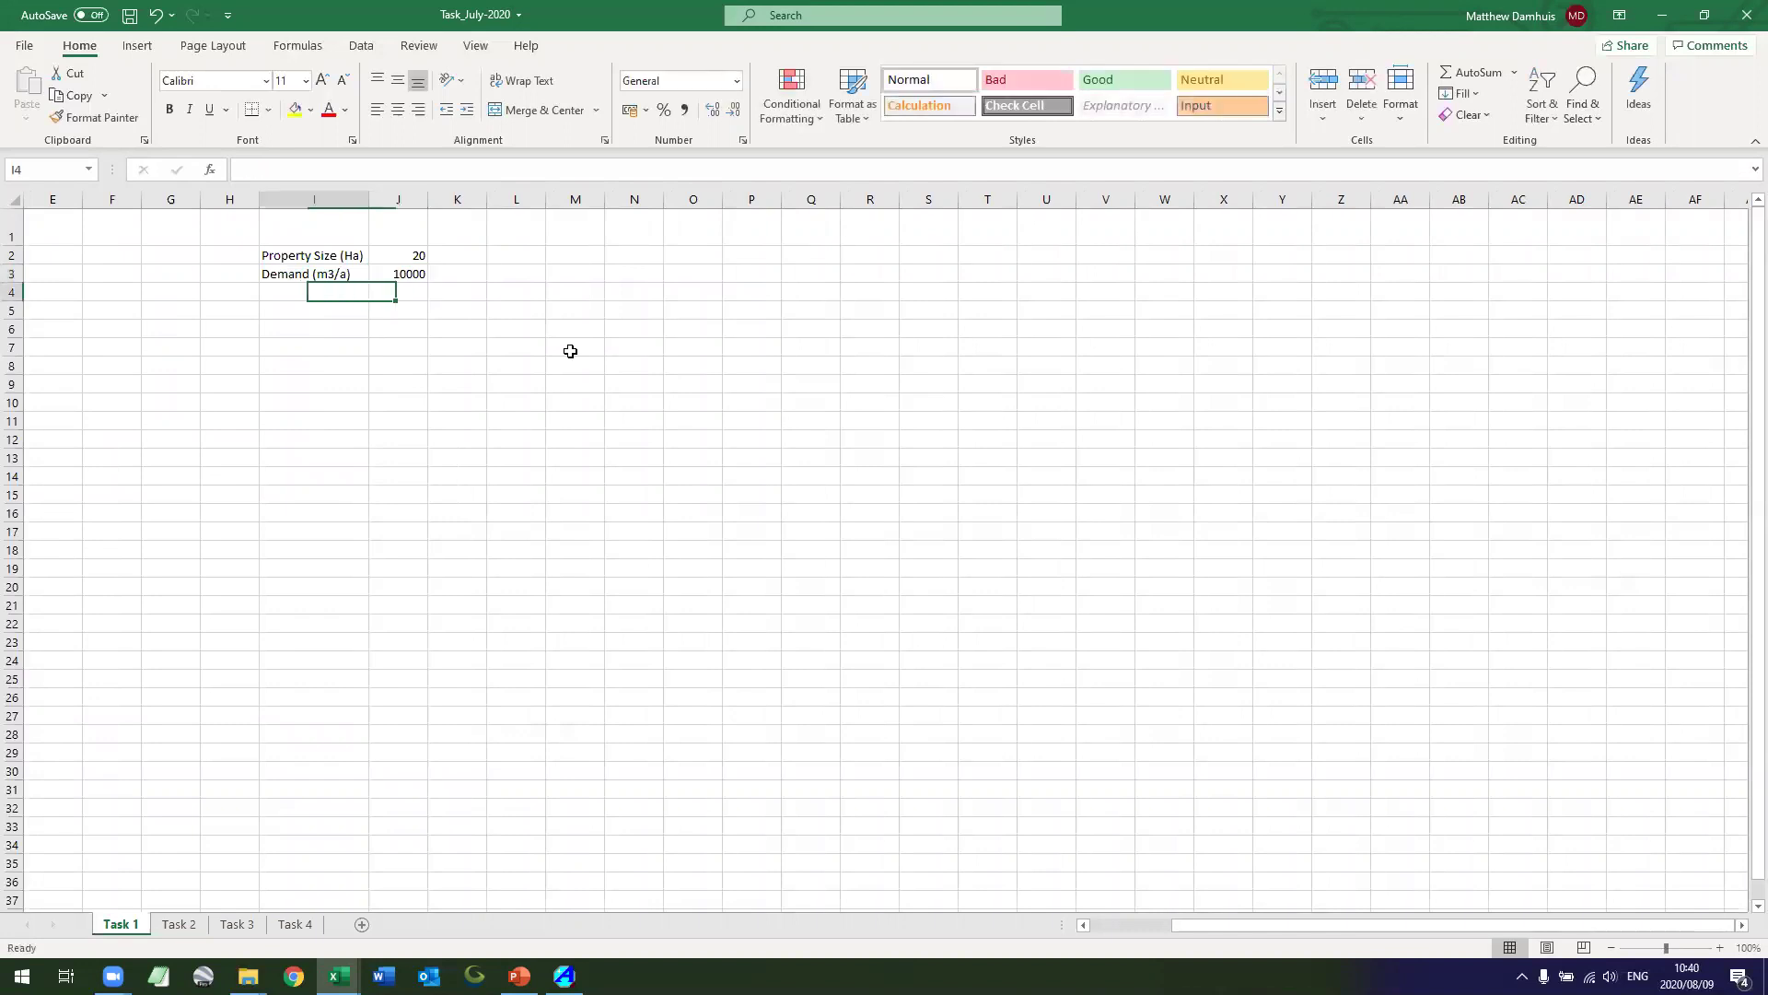
type("Demand")
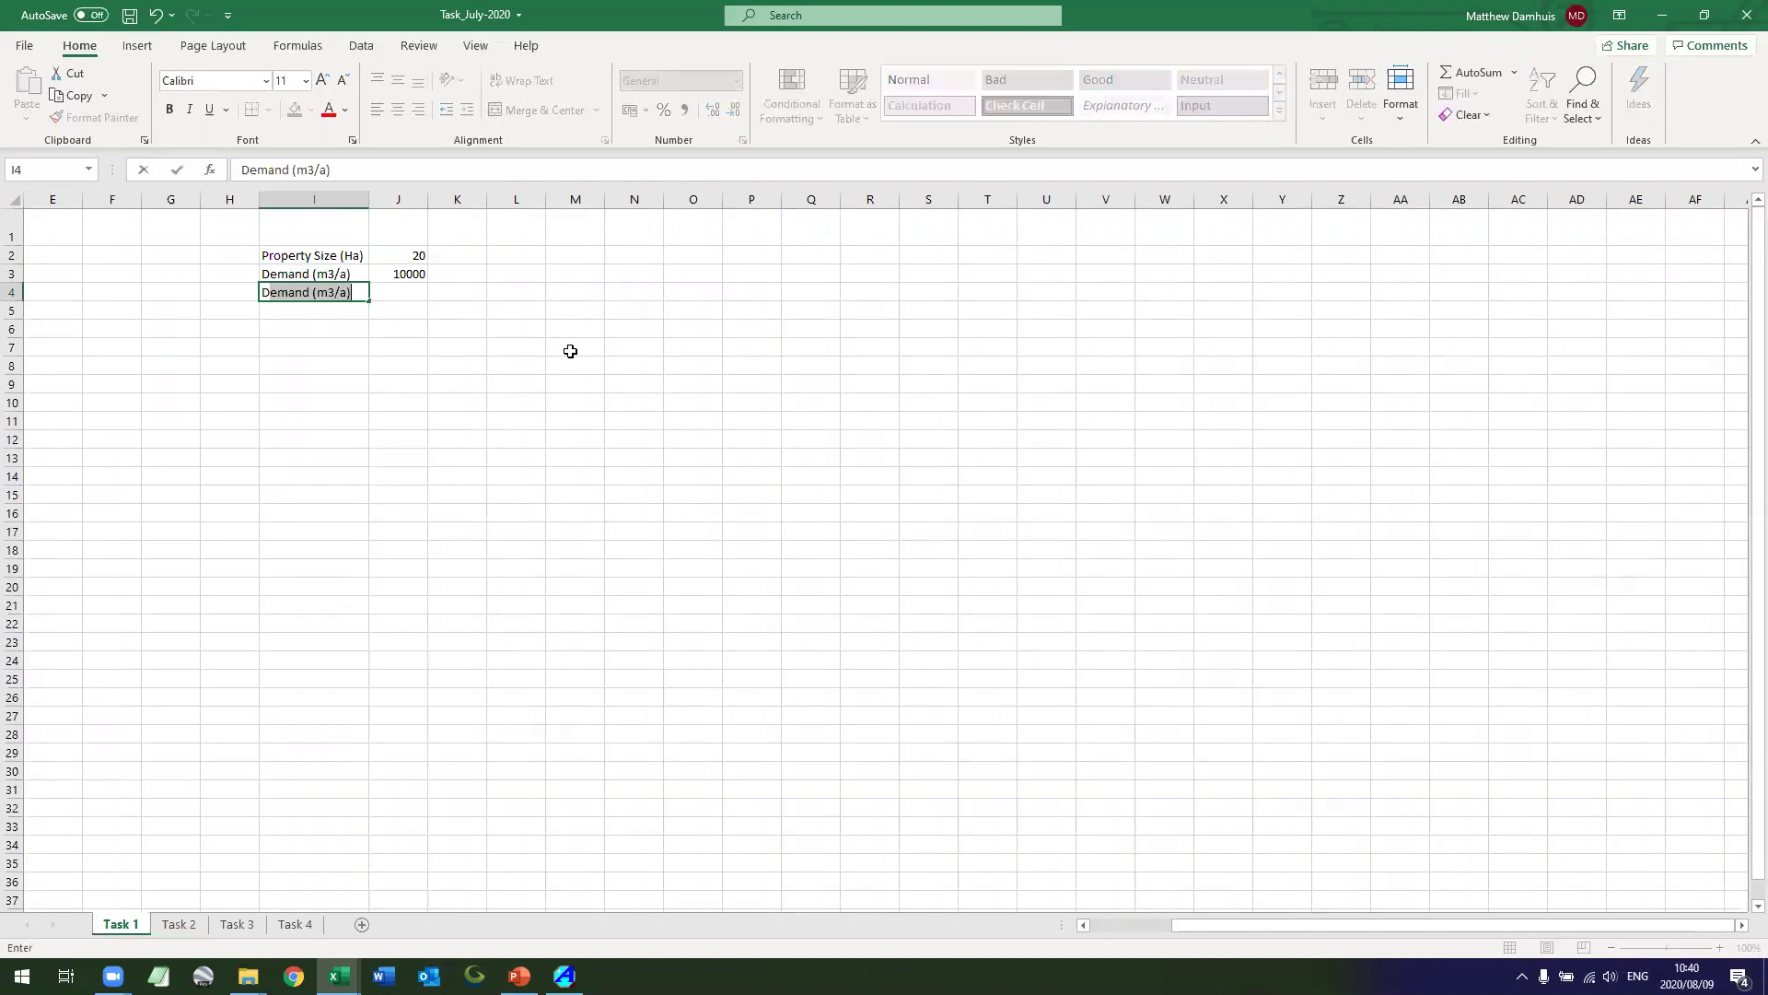
type(" (m3/Ha")
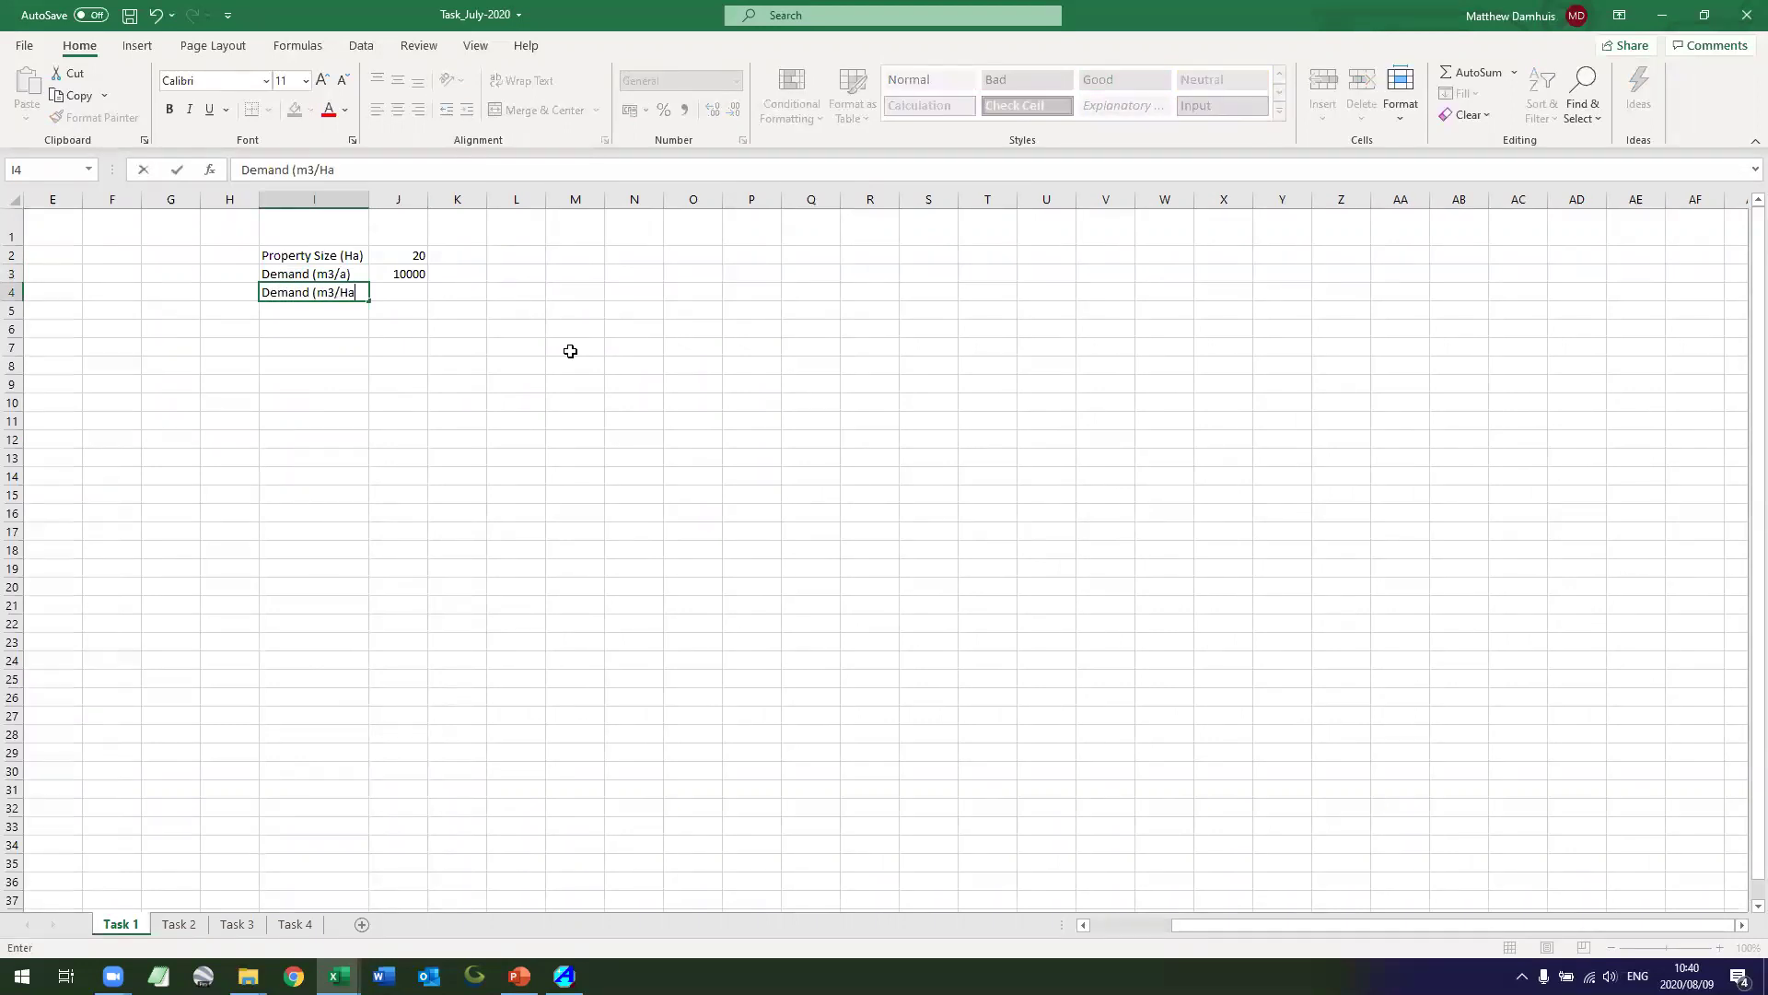
type("/a)")
key("Return")
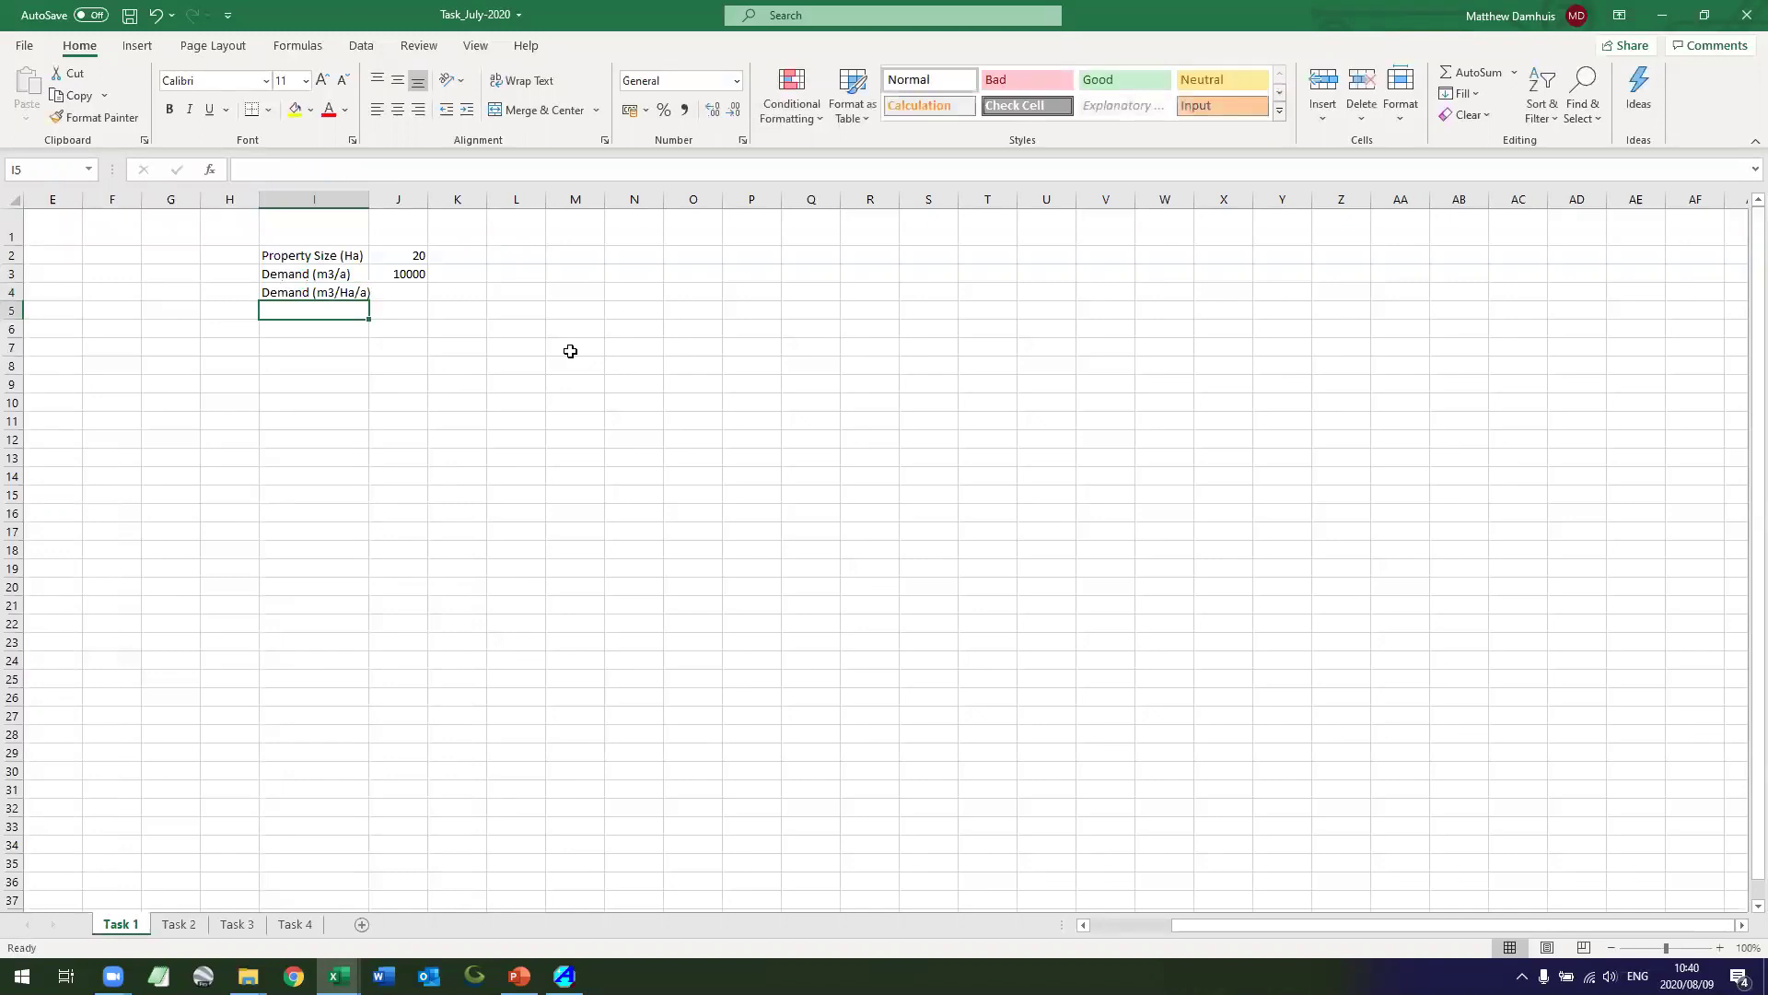
double_click(370, 199)
left_click(410, 346)
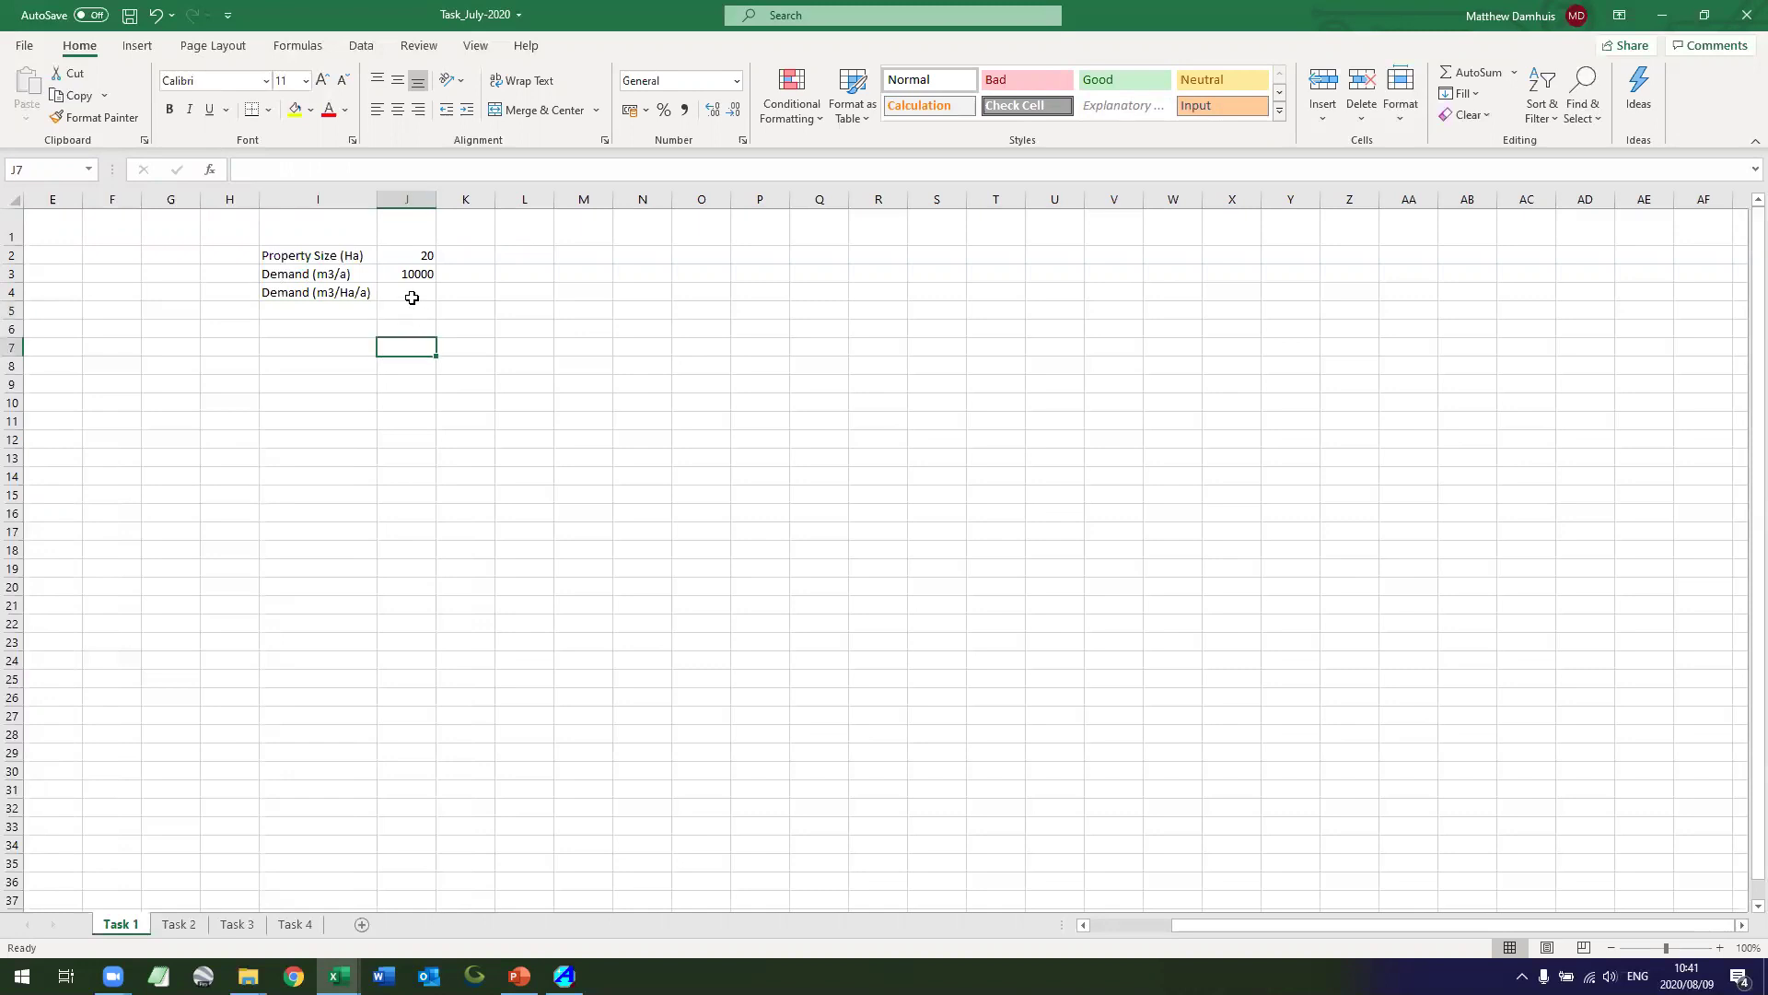
Enter =J3/J2 in J4 to compute the demand per hectare of 500.
left_click(412, 294)
type("=")
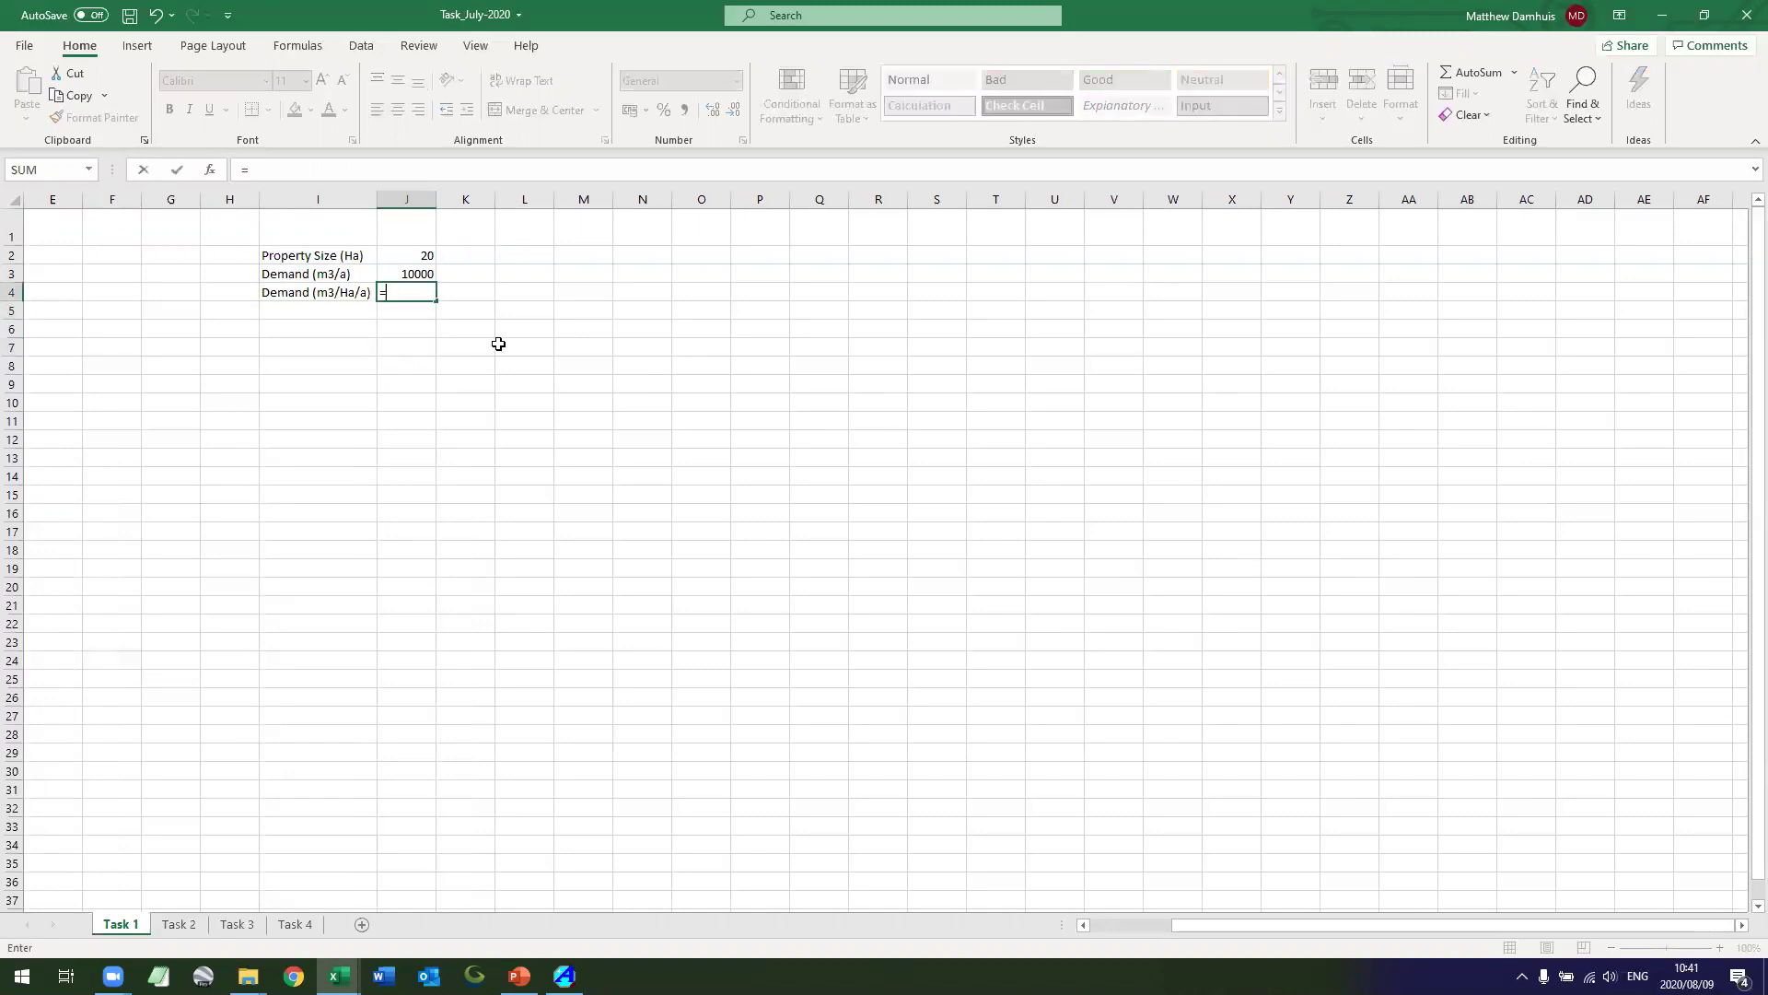
key("Up")
type("/")
key("Up")
key("Up")
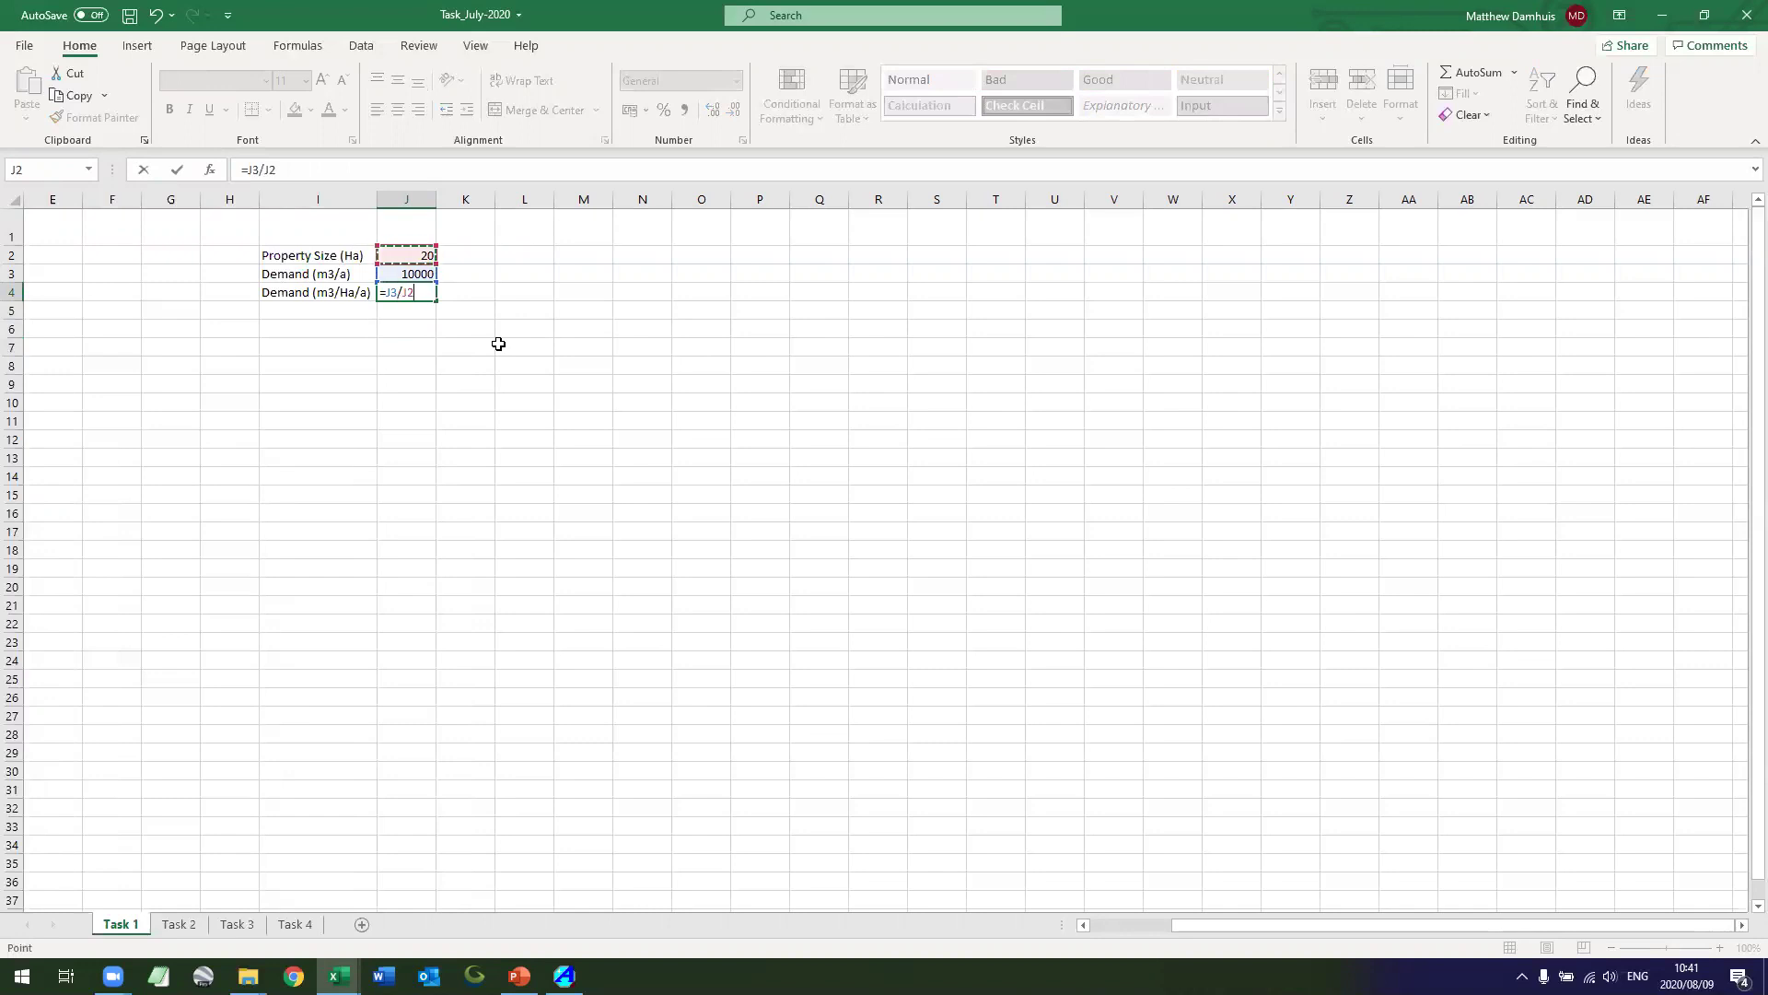
key("Return")
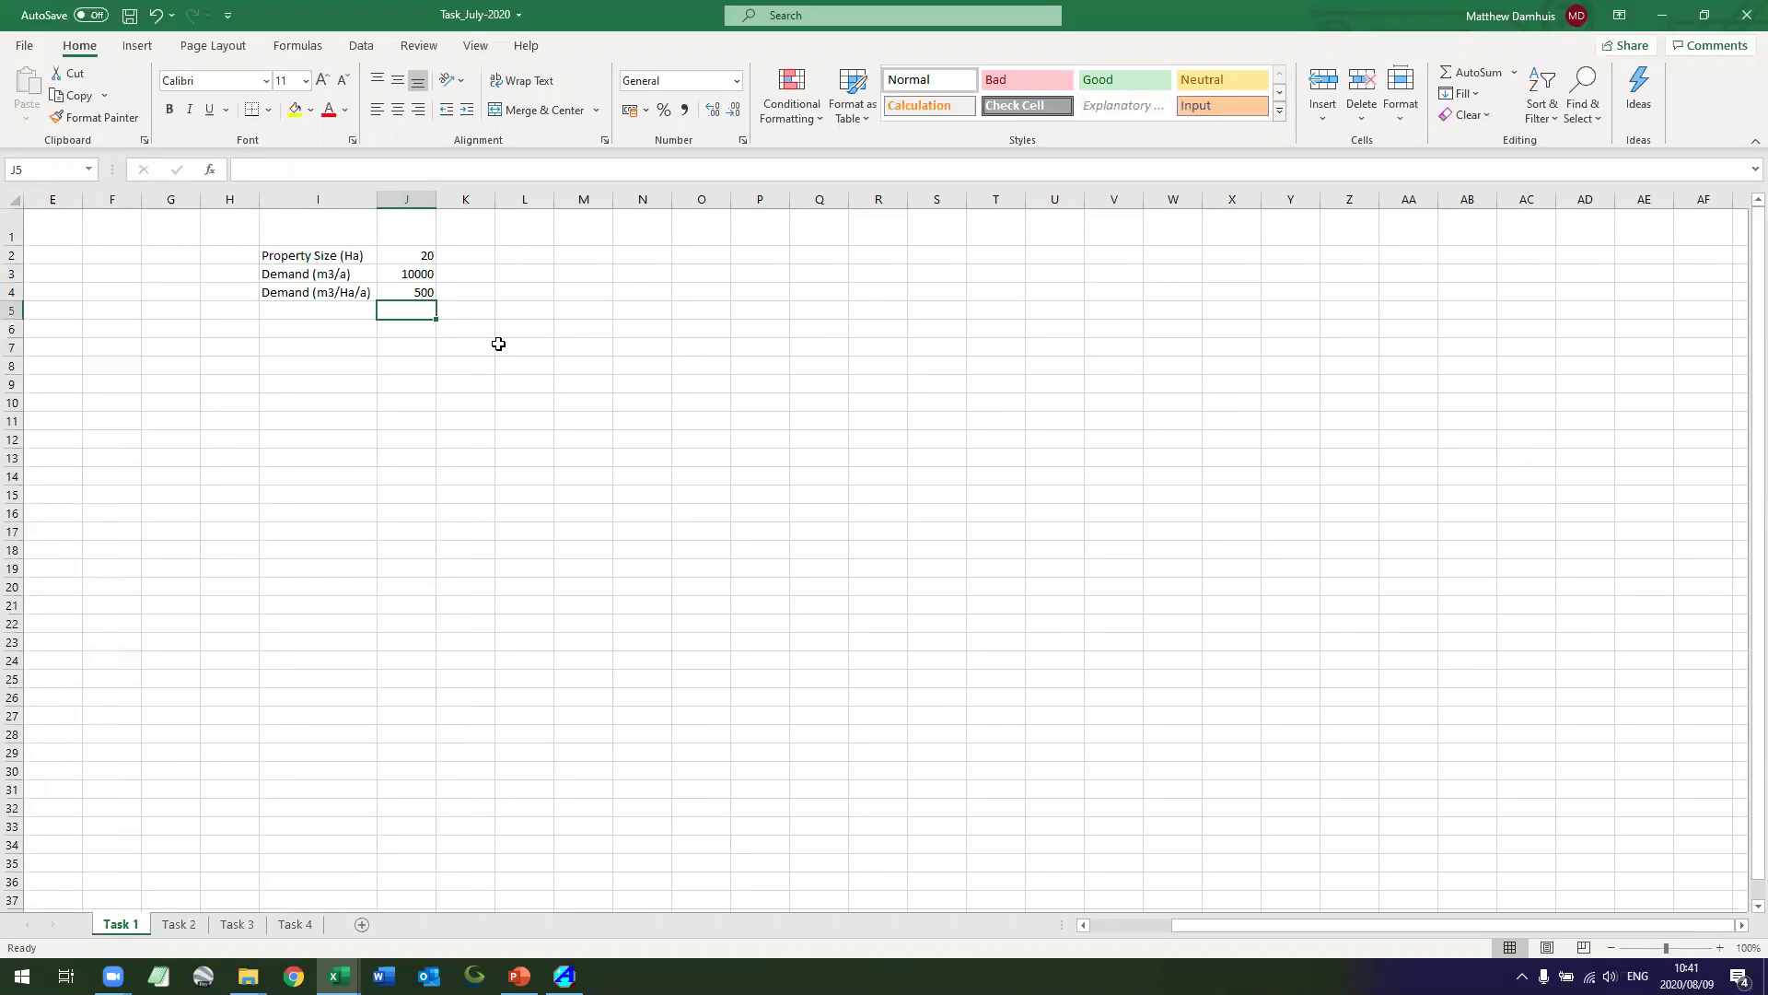
key("Up")
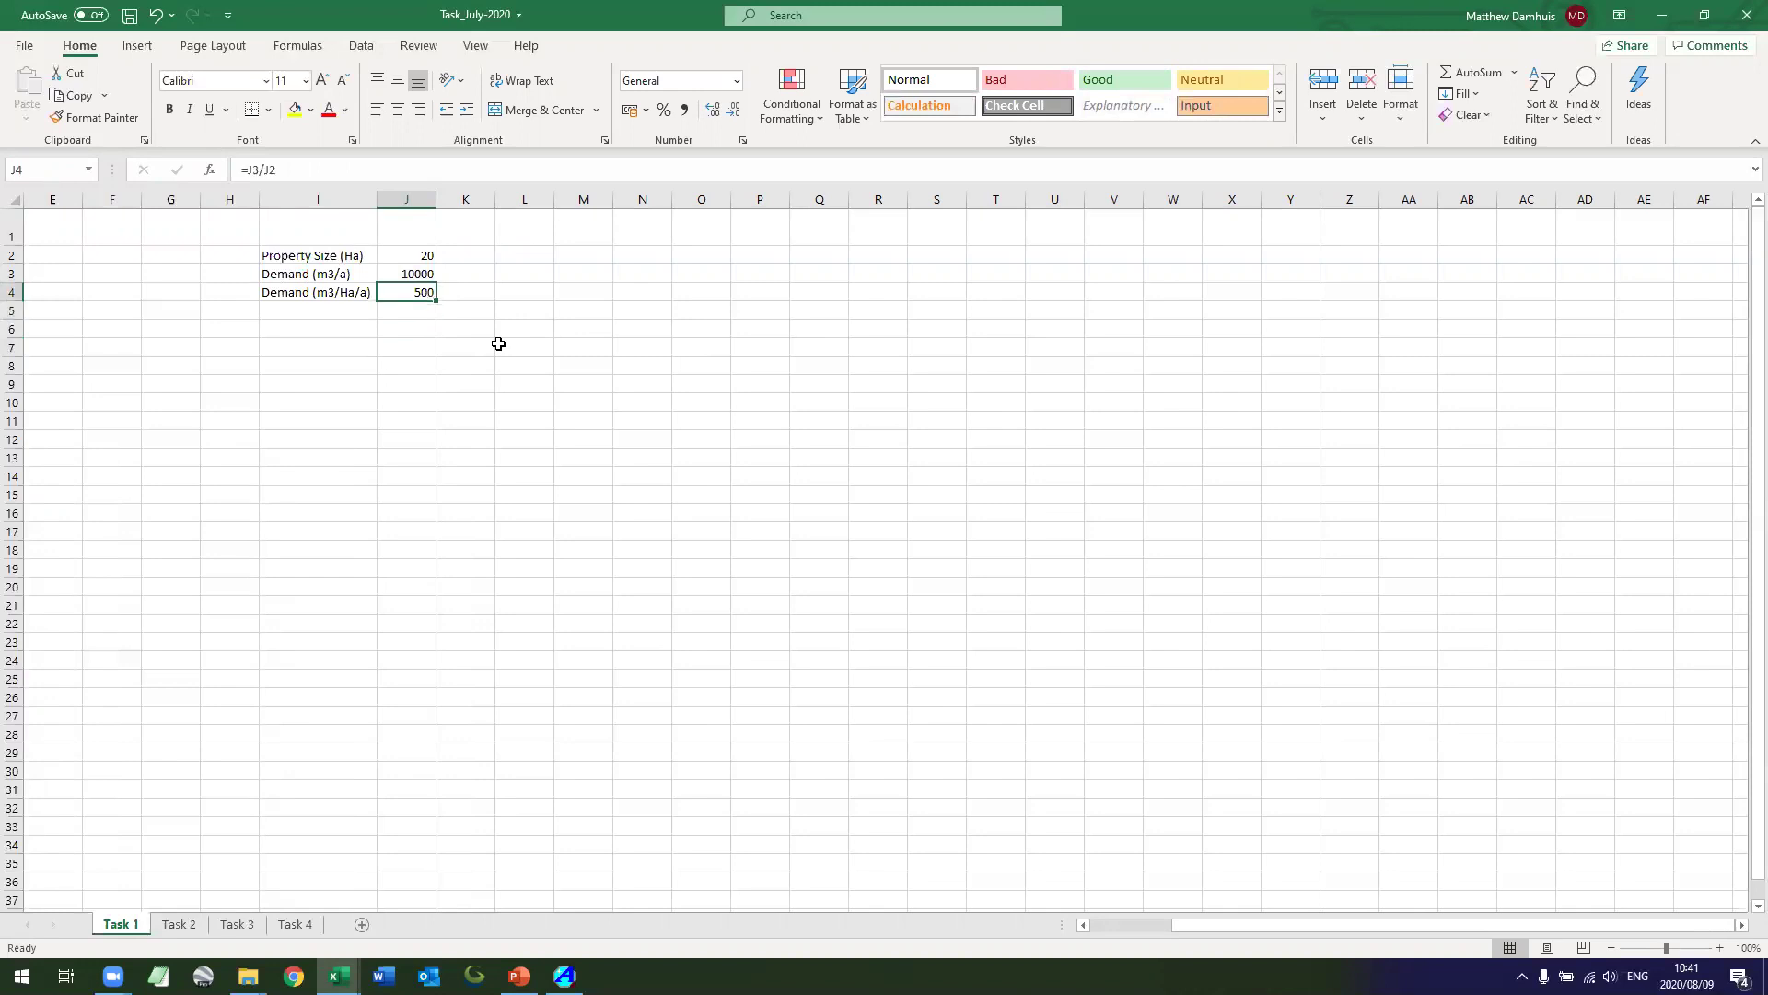
Hide the Level of Licensing column D by shrinking it to zero width.
left_click_drag(1179, 924, 1068, 935)
left_click(494, 628)
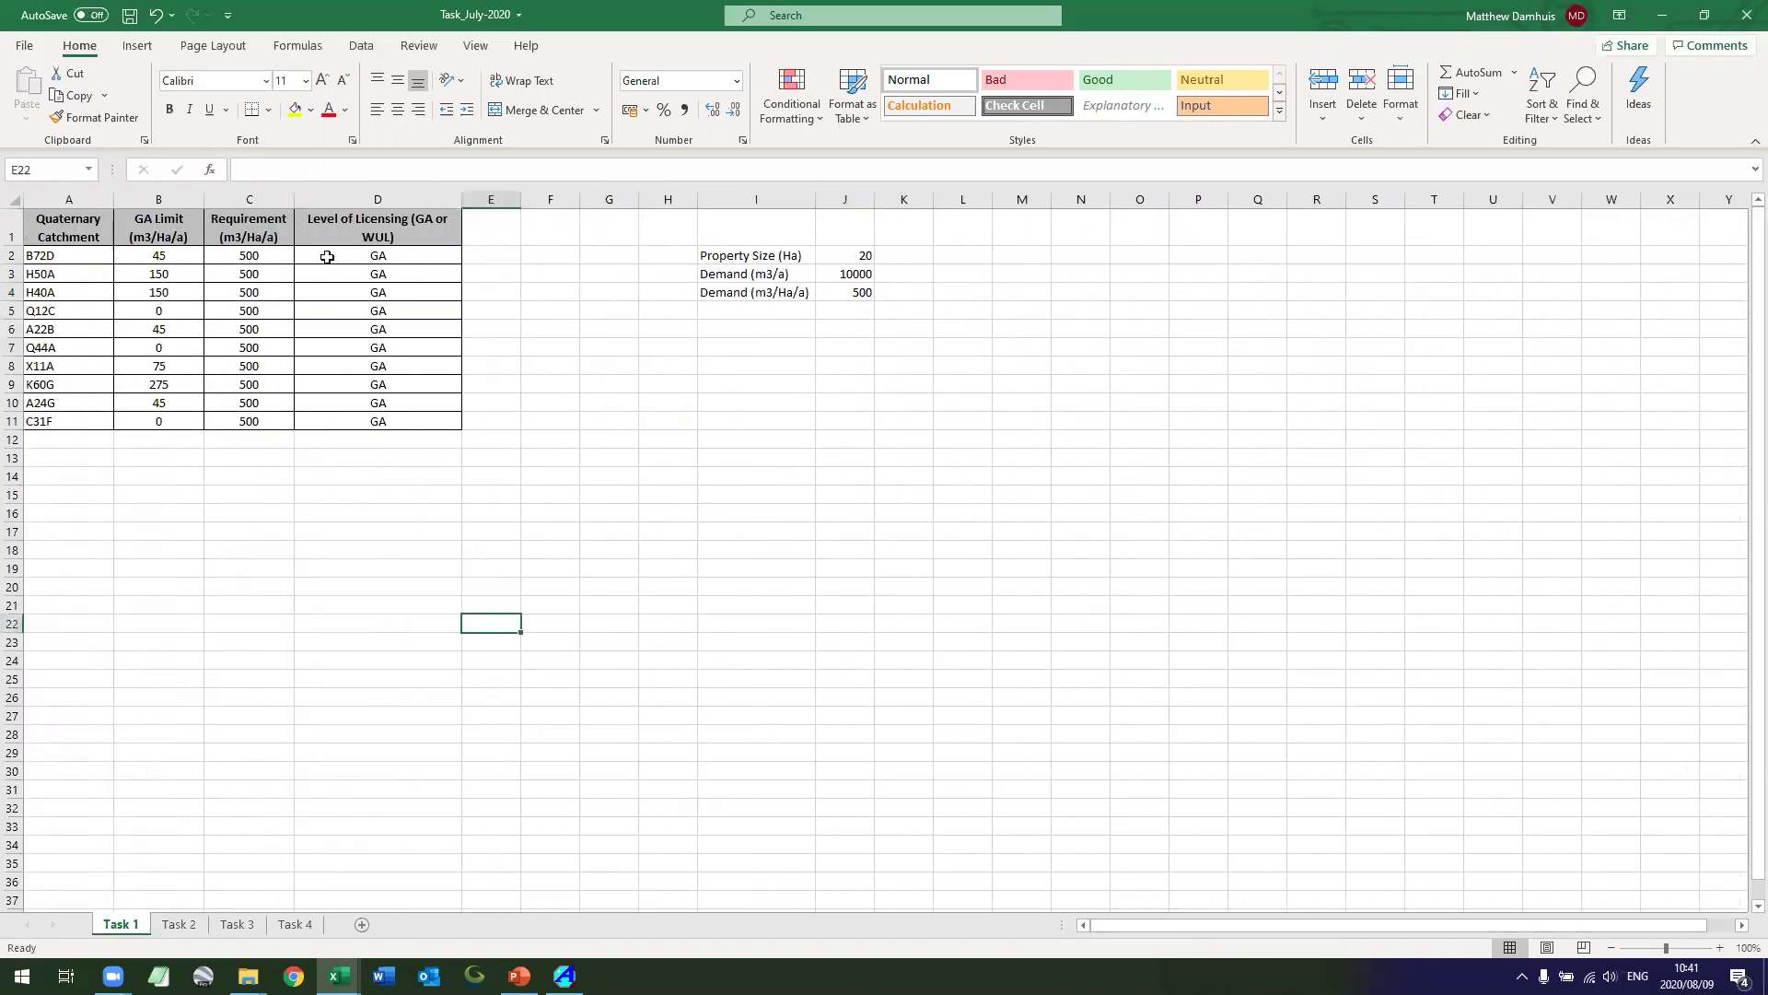
left_click(378, 199)
left_click_drag(462, 199, 288, 222)
left_click_drag(184, 267, 173, 230)
key("Down")
key("Down")
key("Down")
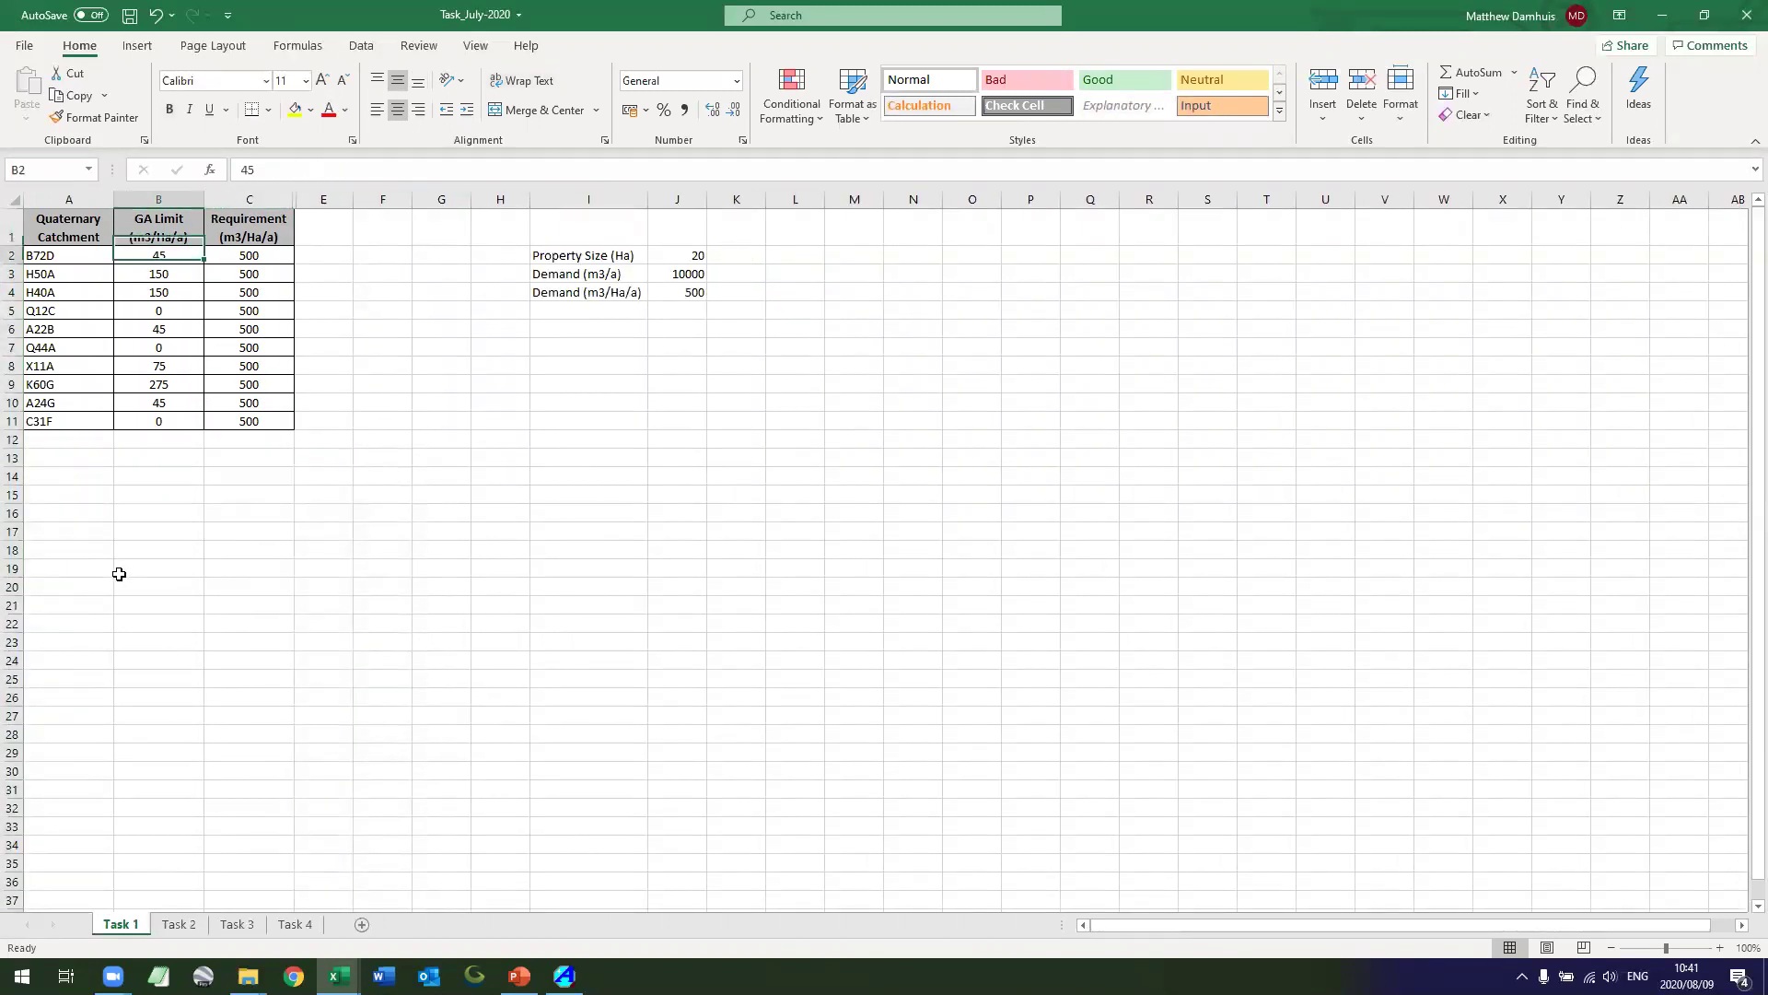
key("Down")
key("Down")
key("Down")
key("Down")
key("Down")
key("Down")
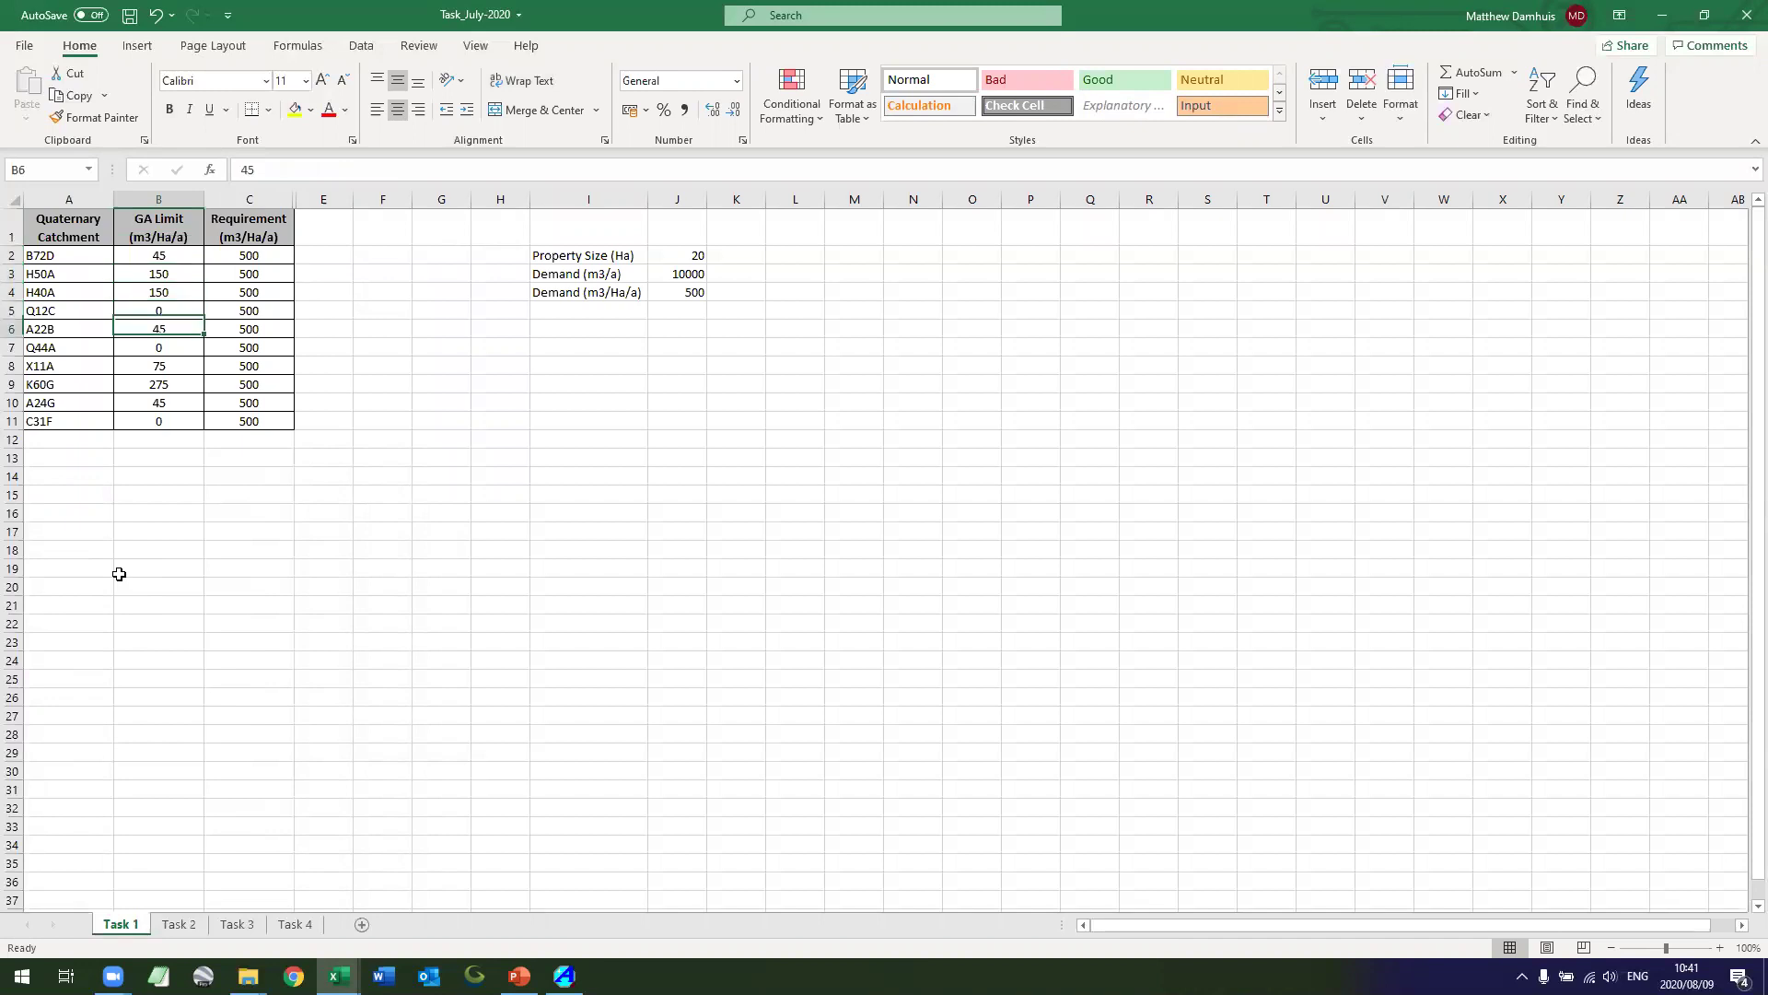
key("Right")
key("Up")
key("Up")
key("Up")
key("Up")
key("Up")
key("Up")
key("Up")
key("Up")
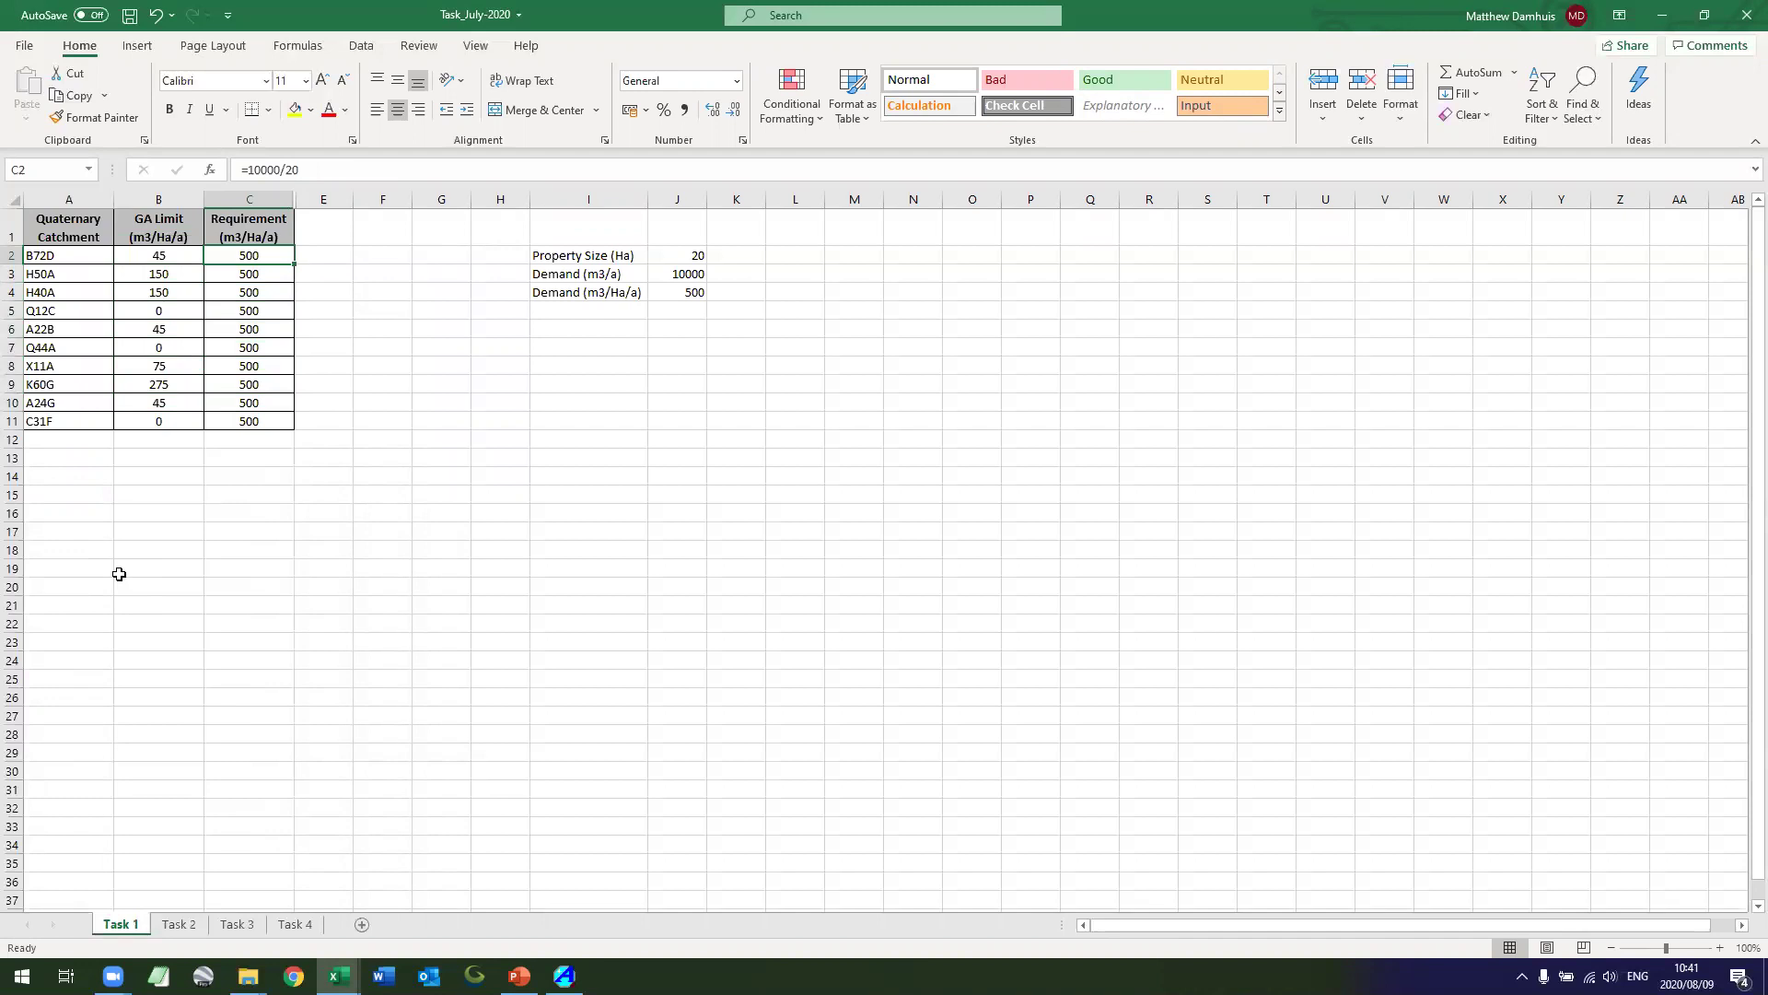
Undo the hiding to restore column D and inspect D2's existing formula unchanged.
key("ctrl+z")
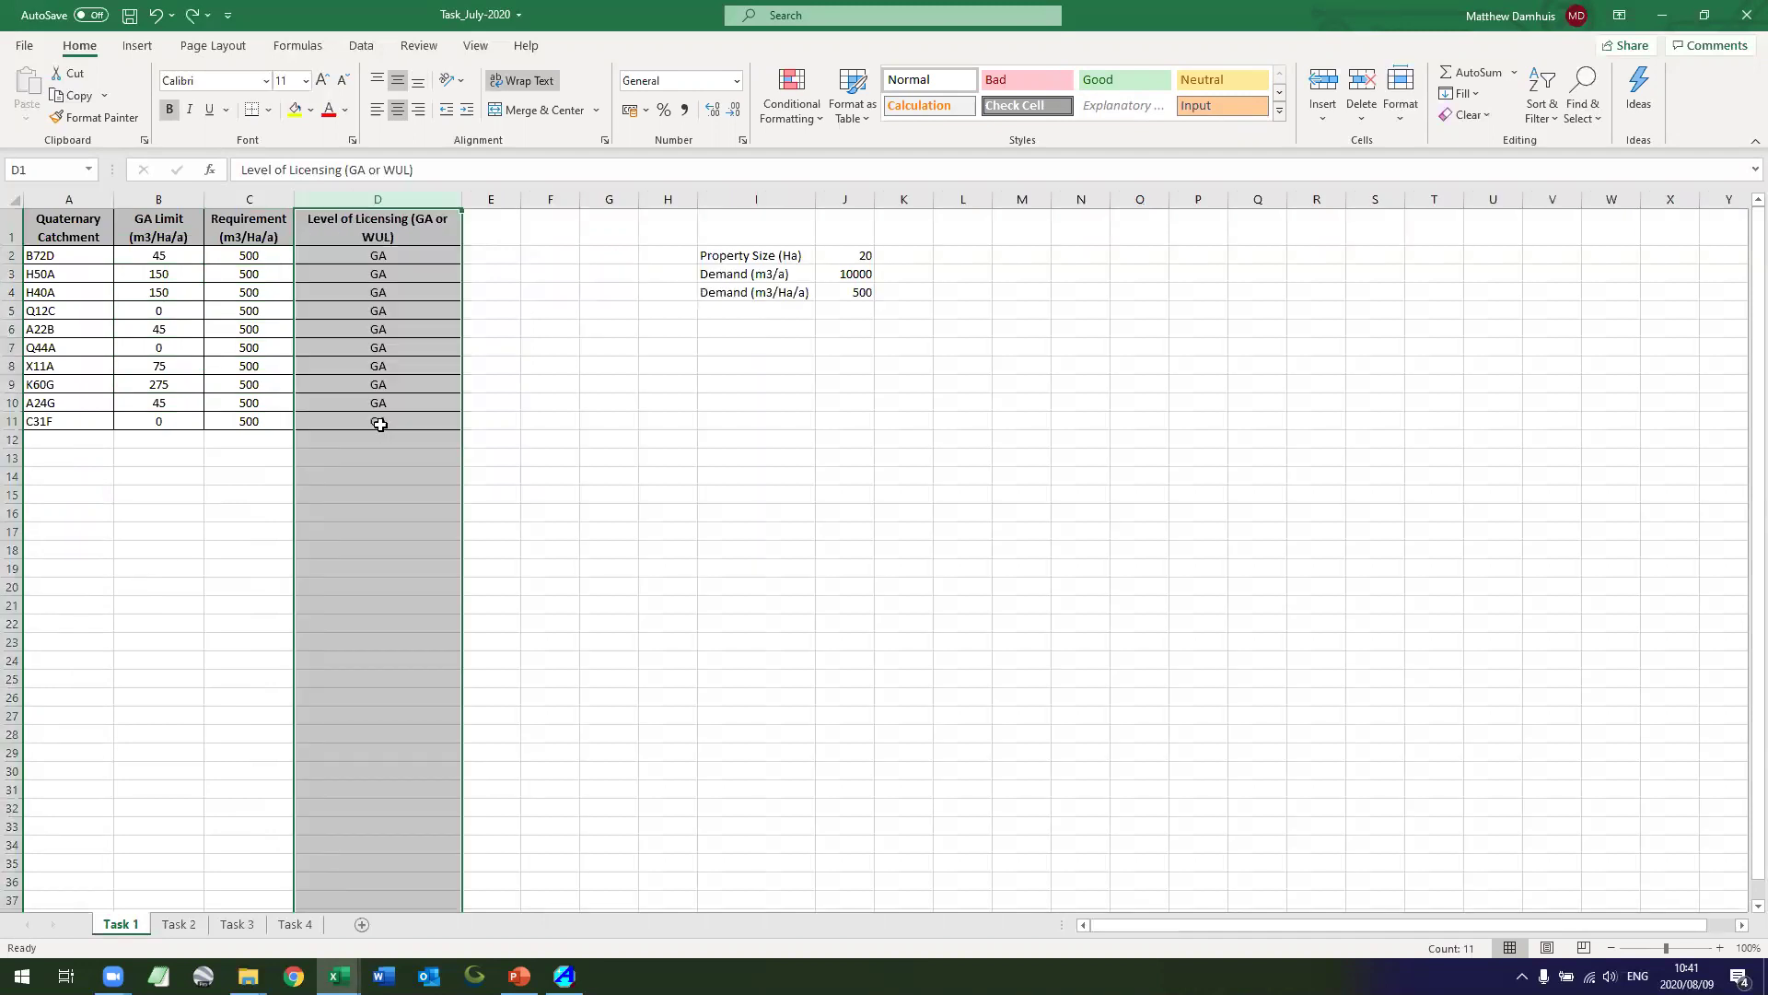
left_click(506, 419)
left_click(408, 255)
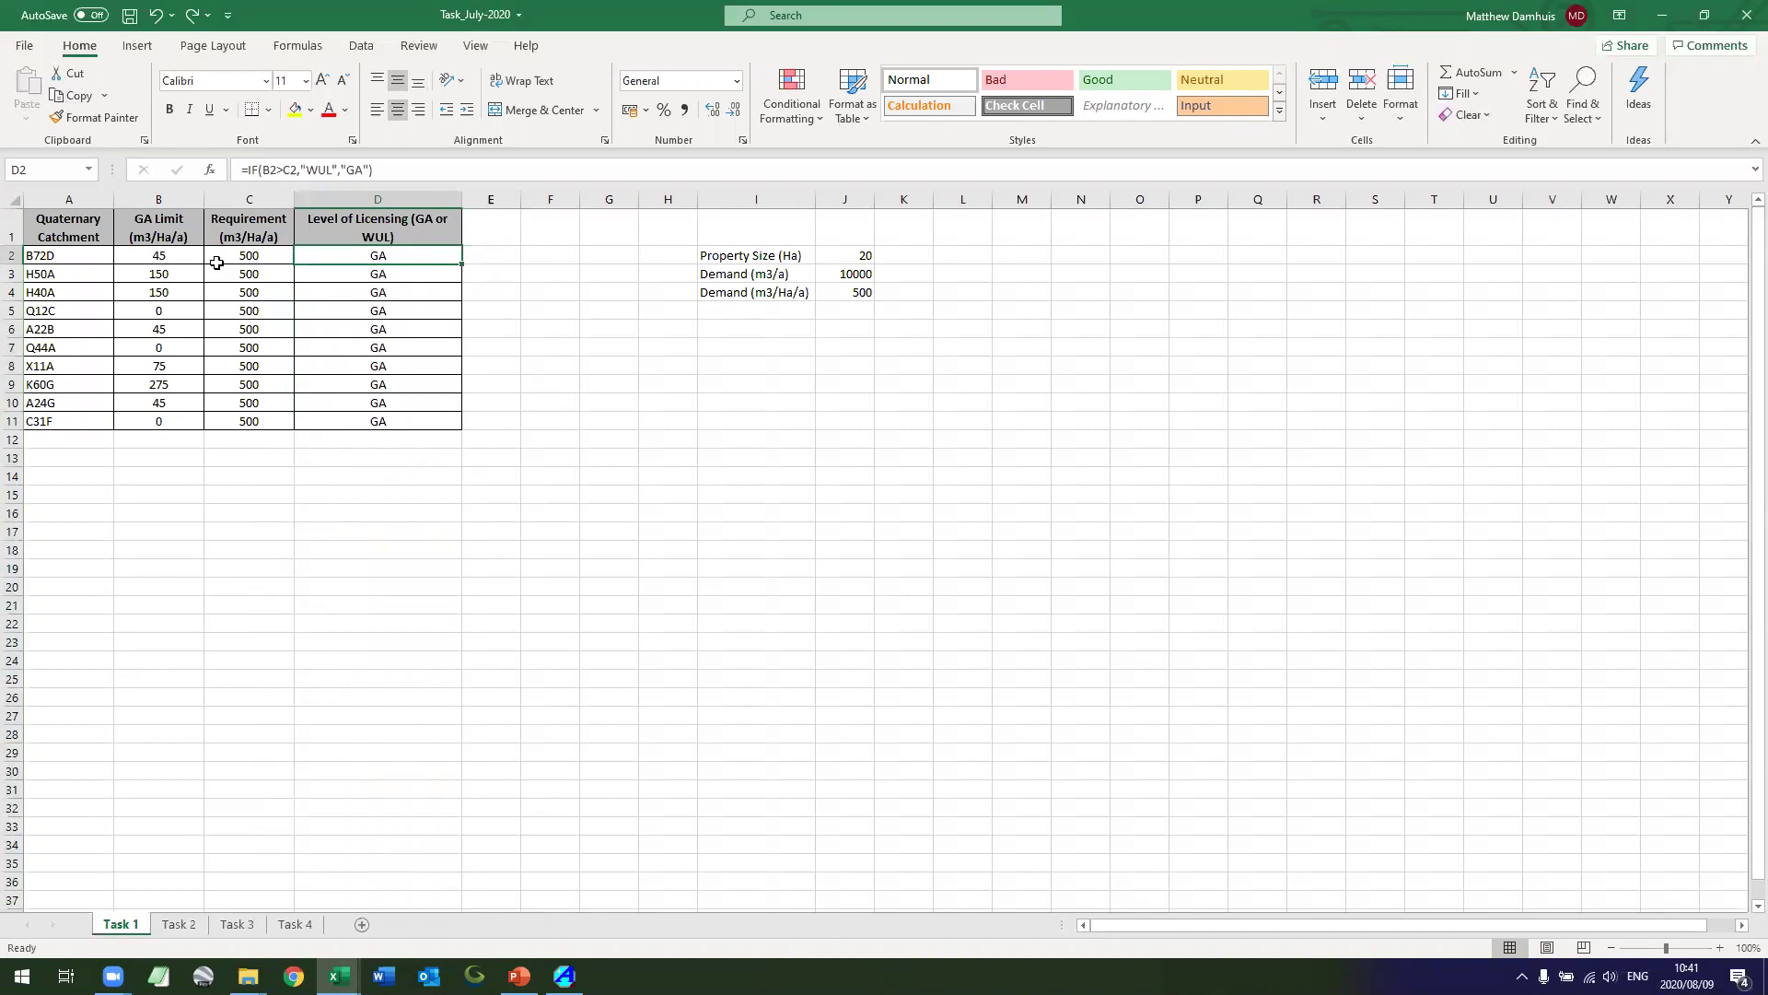
double_click(375, 256)
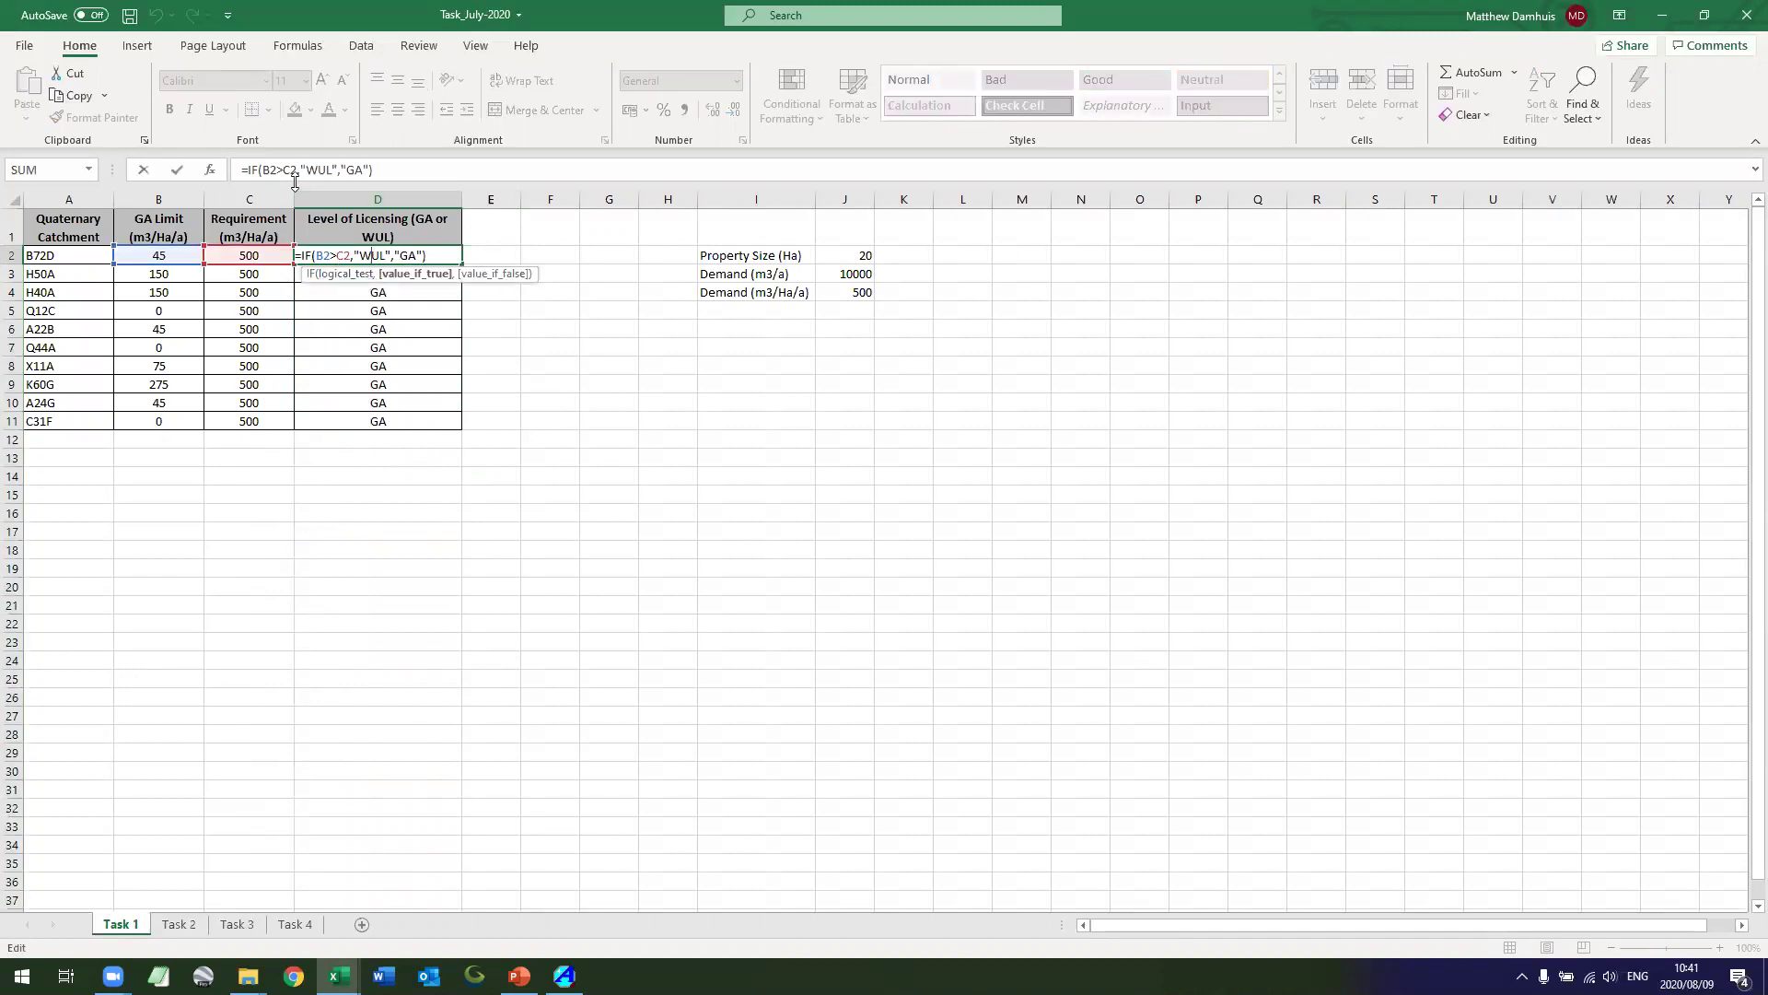
key("Escape")
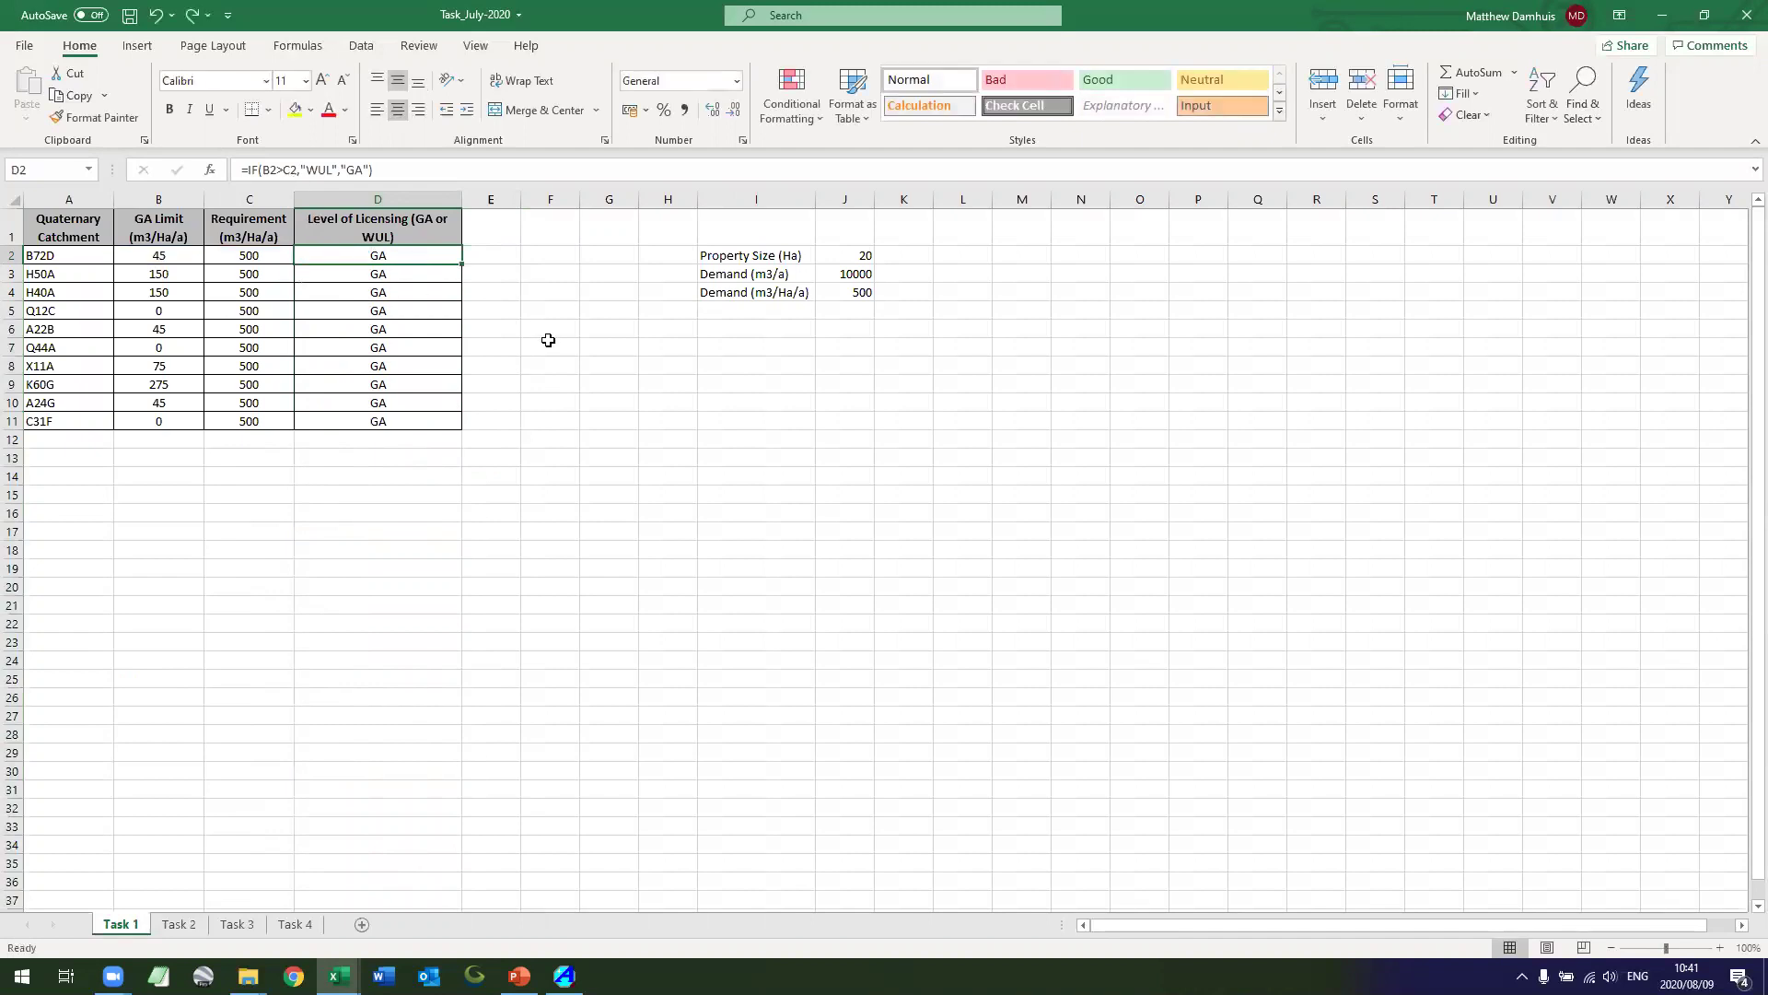
Clear the old GA entries from D2:D11.
key("ctrl+shift+Down")
key("Delete")
key("Left")
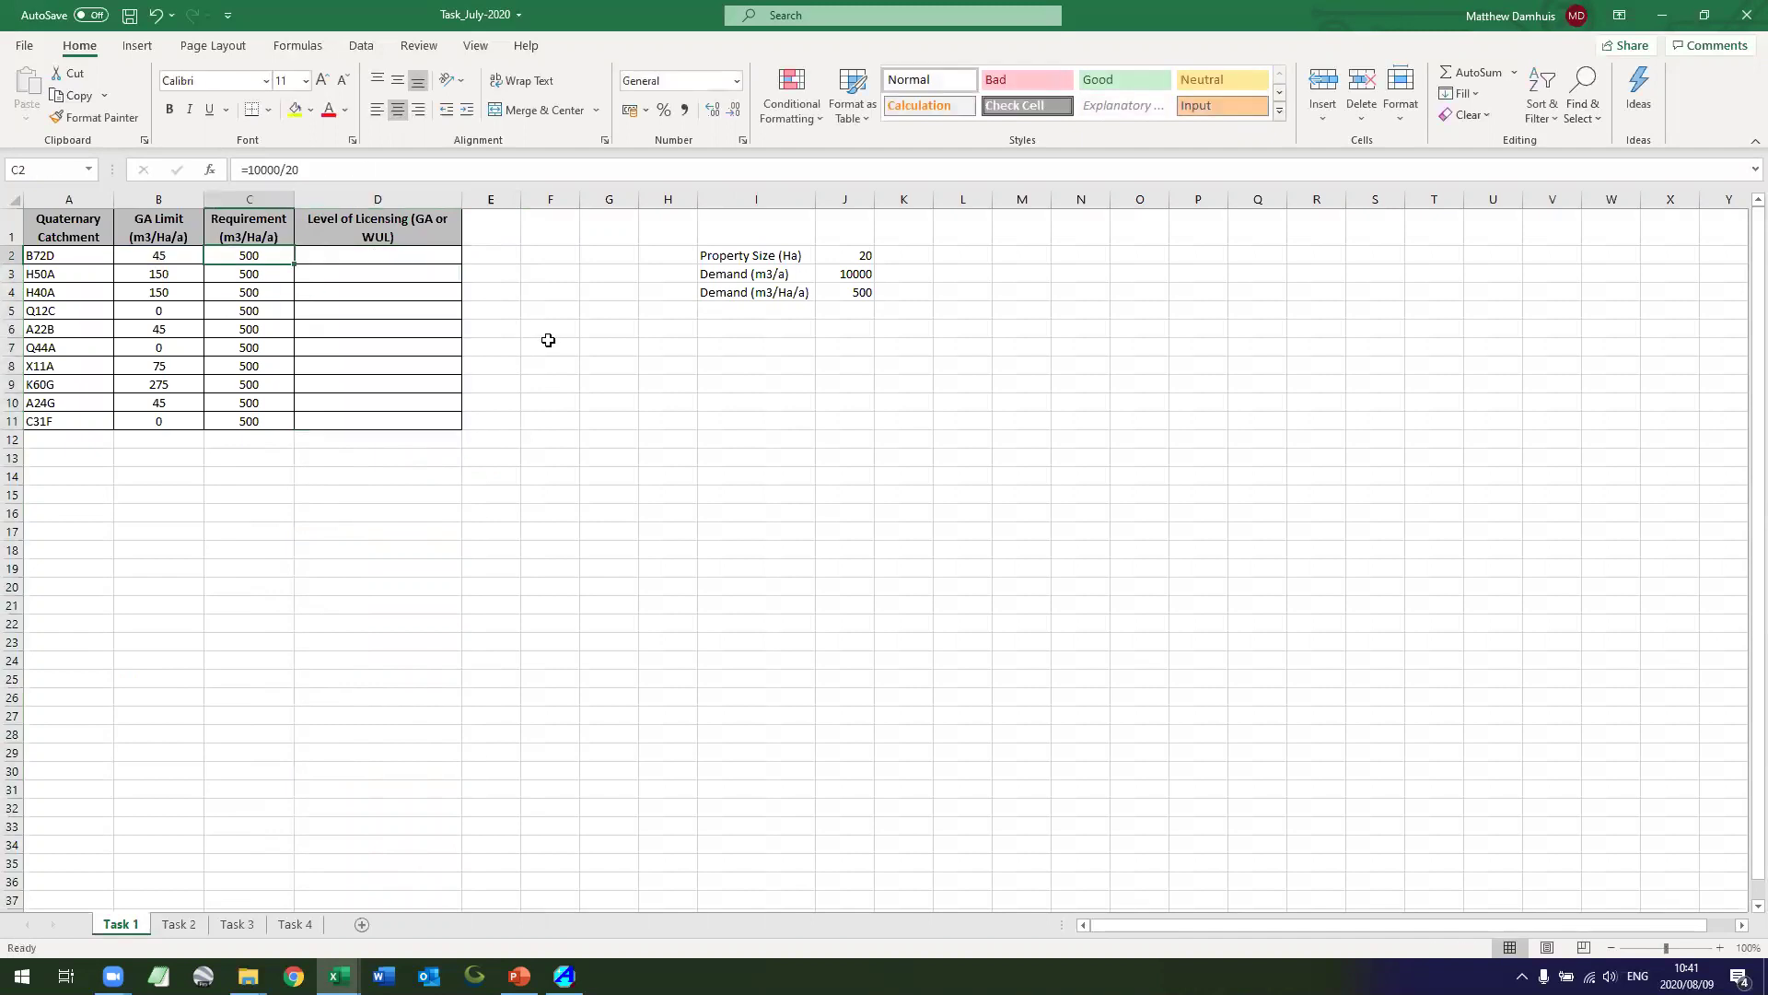
key("Left")
key("Right")
key("Right")
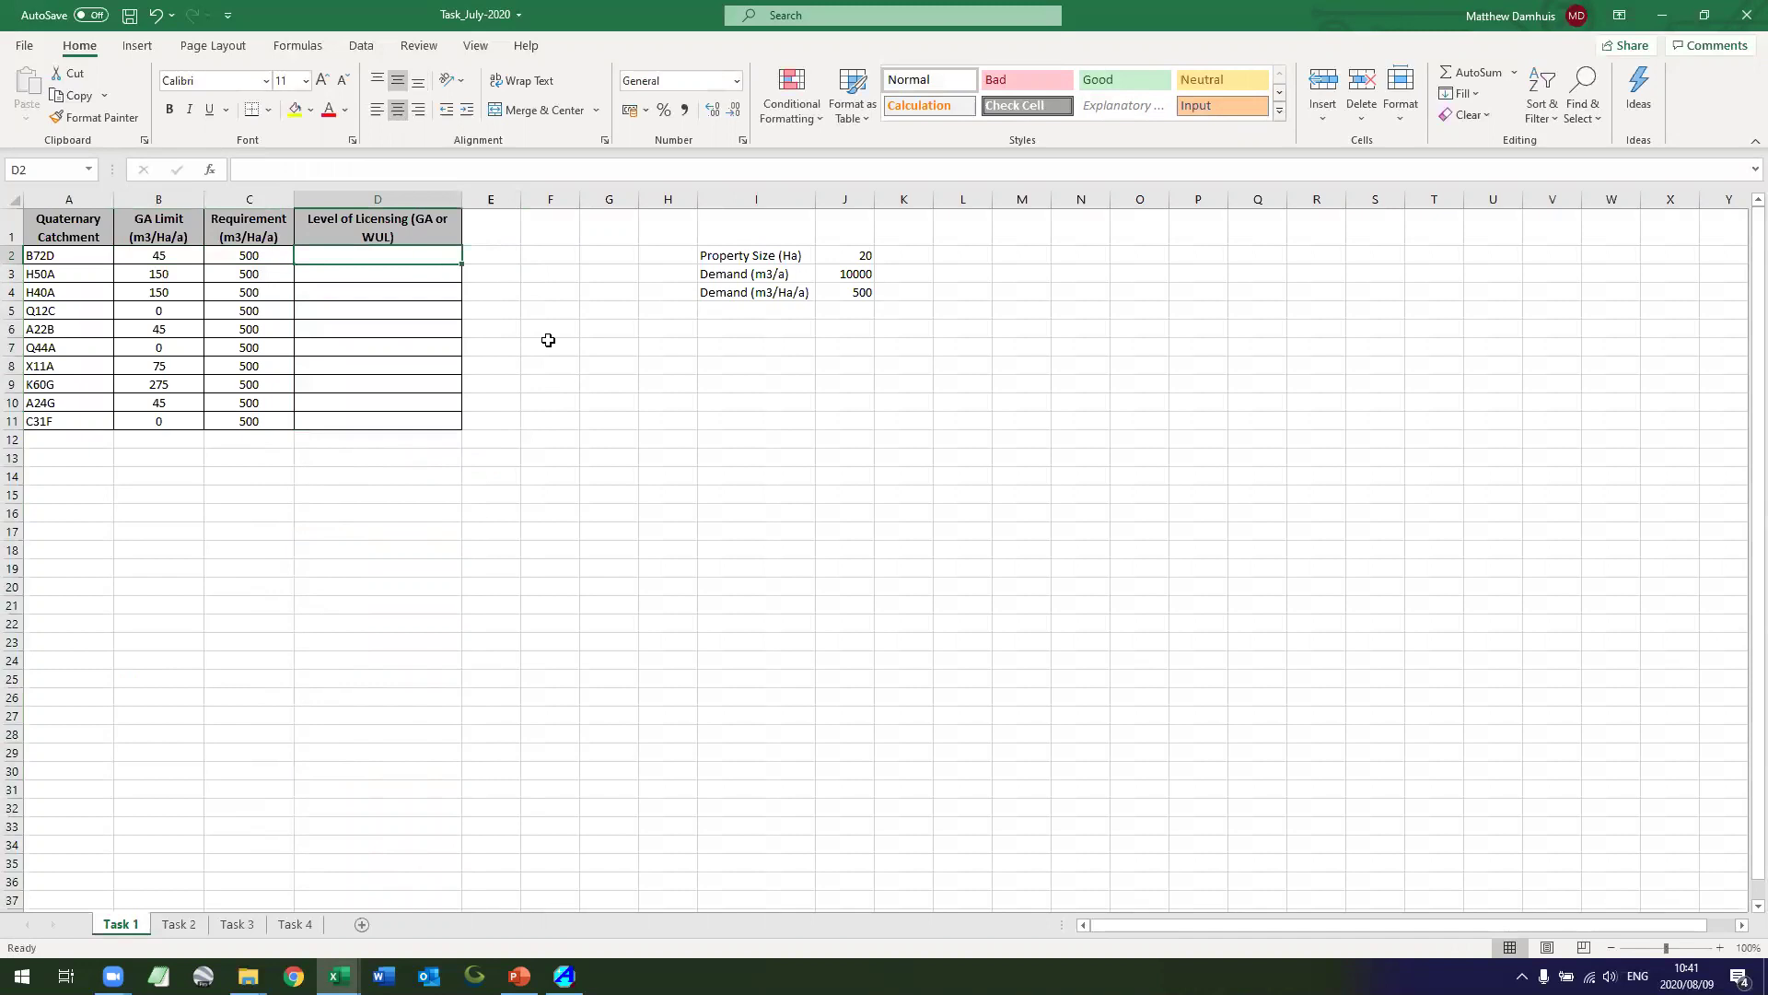
Enter =IF(C2>B2,"WUL","GA") in cell D2.
type("=")
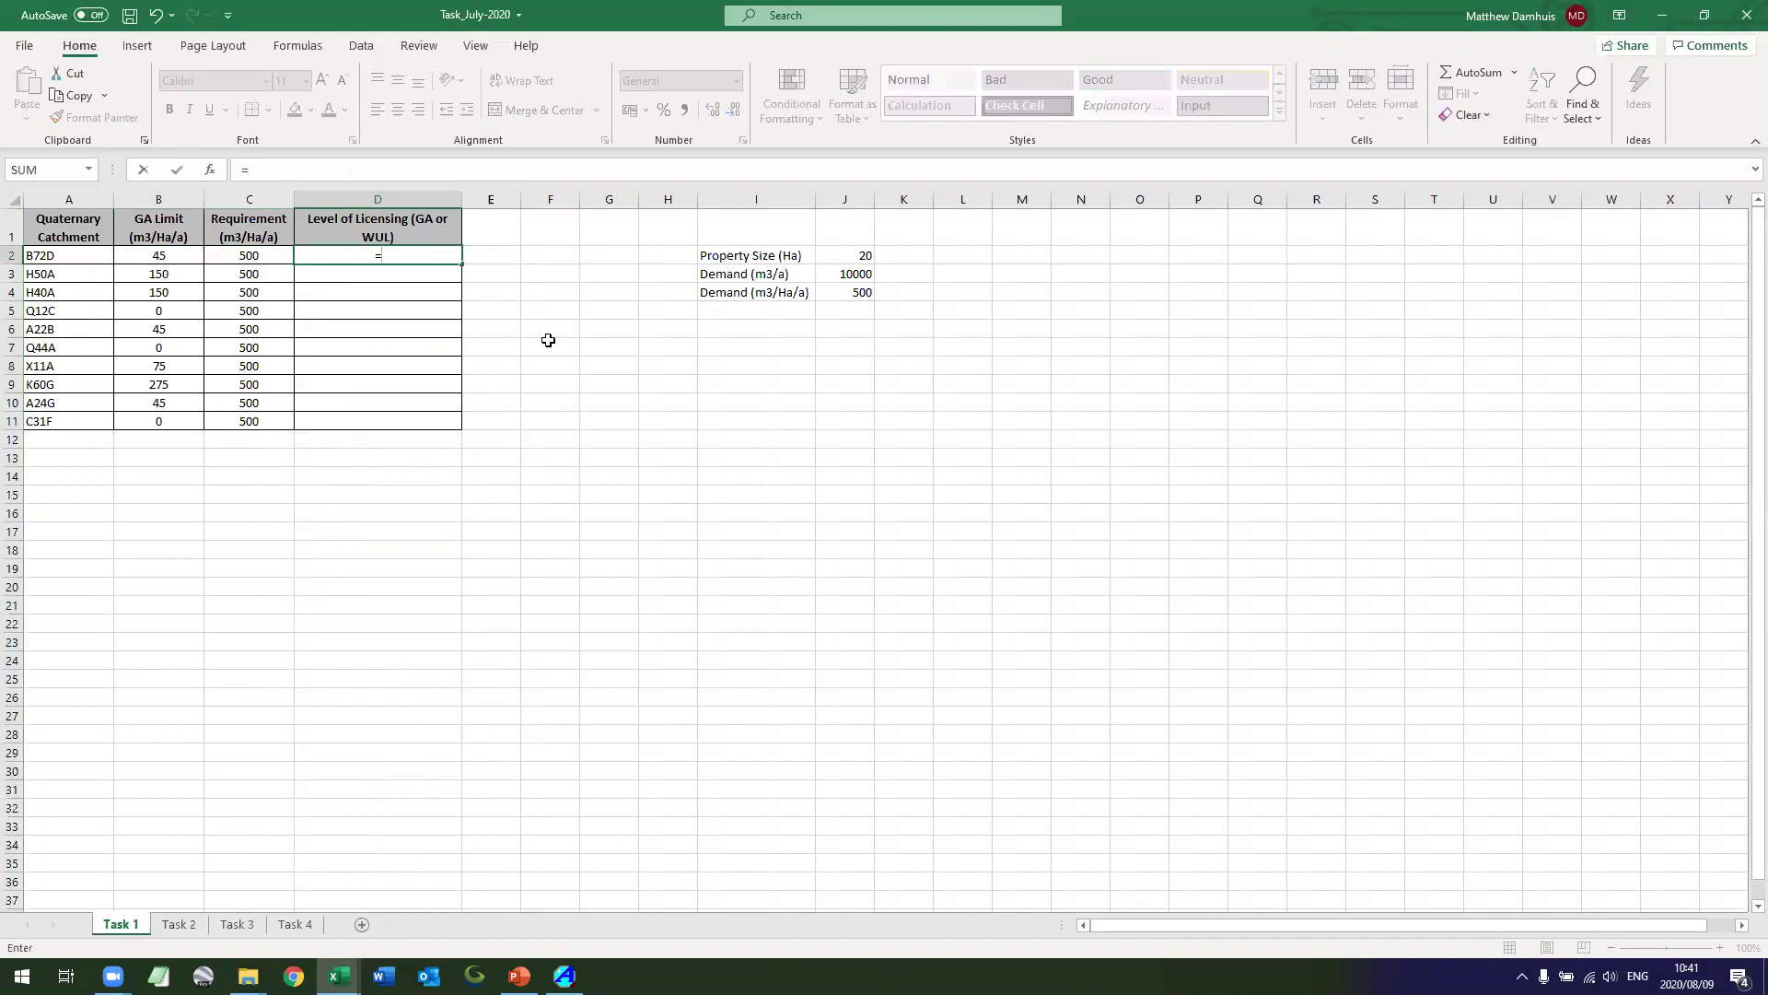
key("Left")
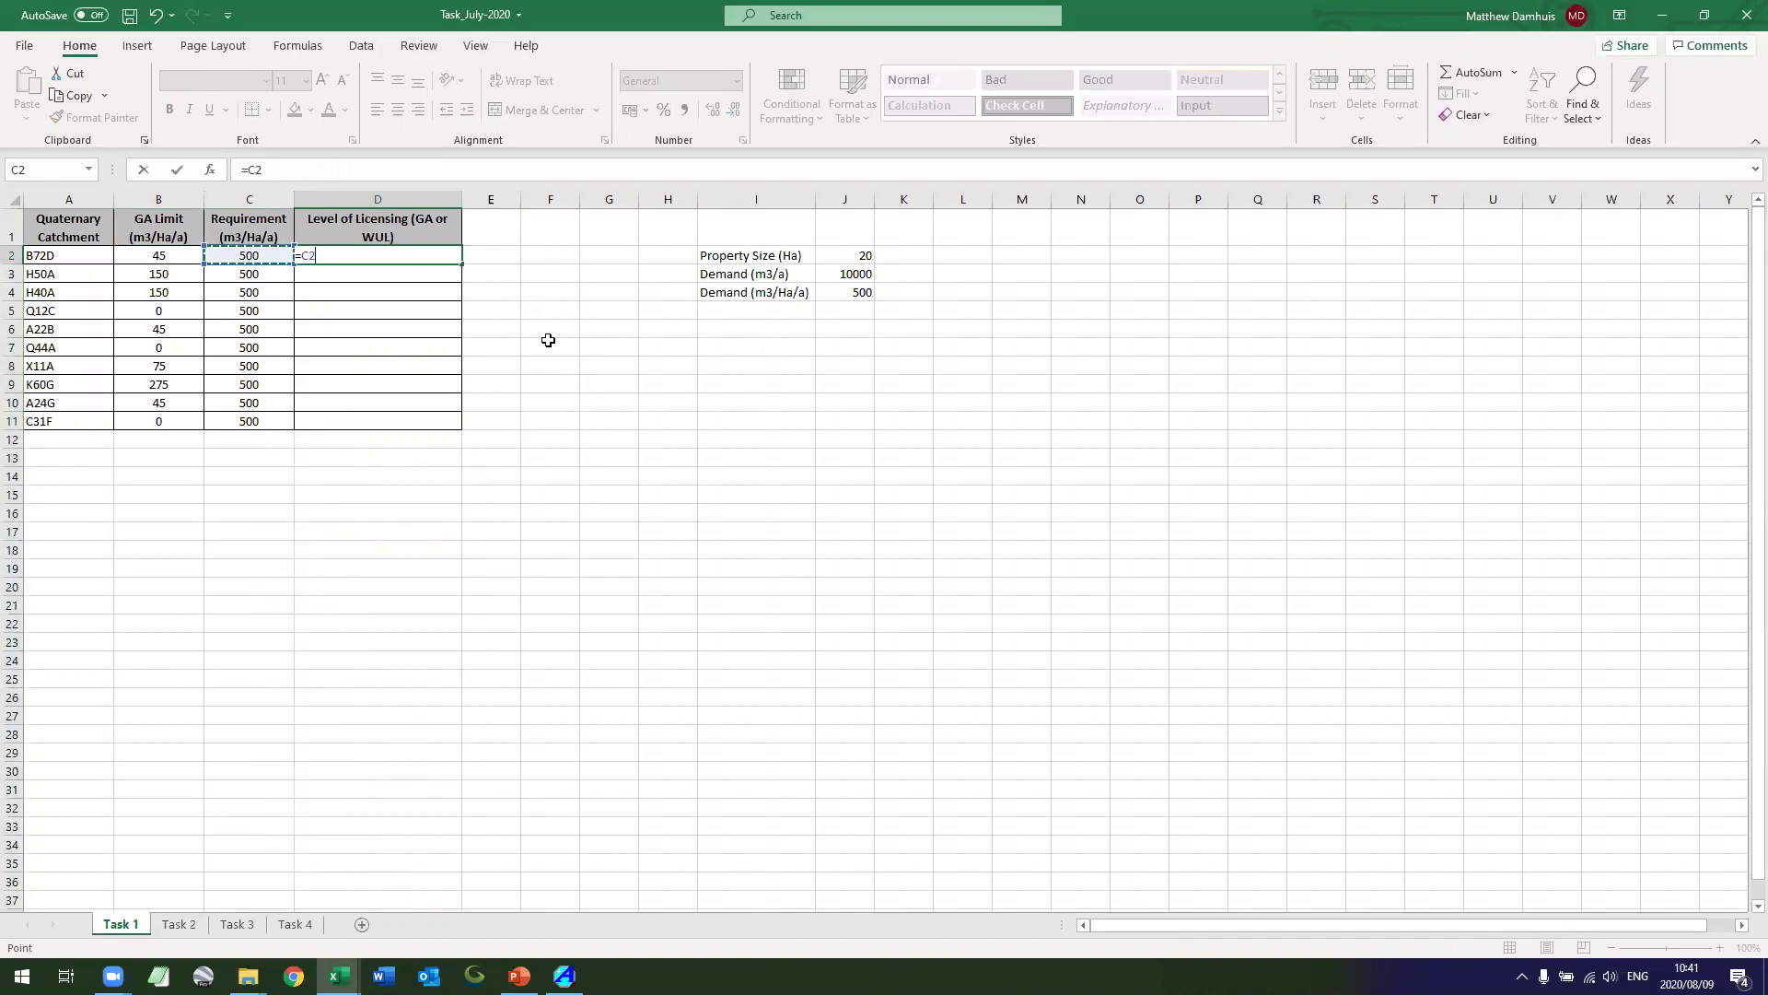
key("BackSpace")
key("BackSpace")
type("if")
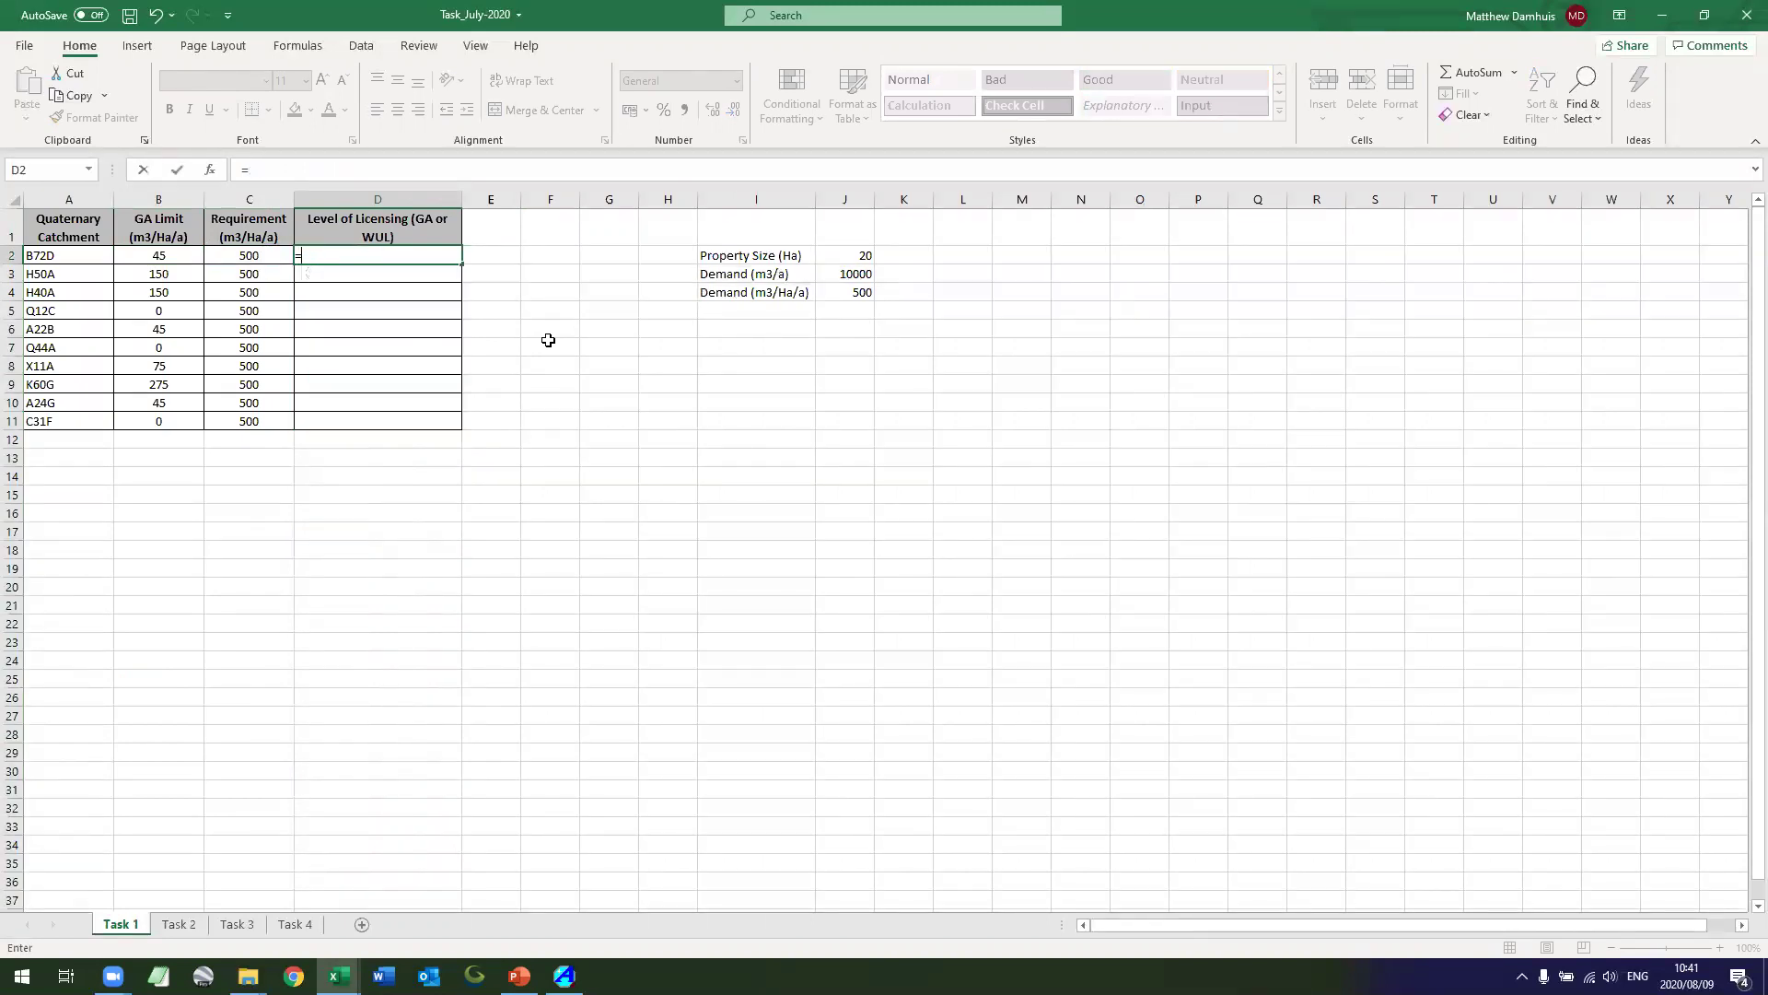
type("(")
key("Left")
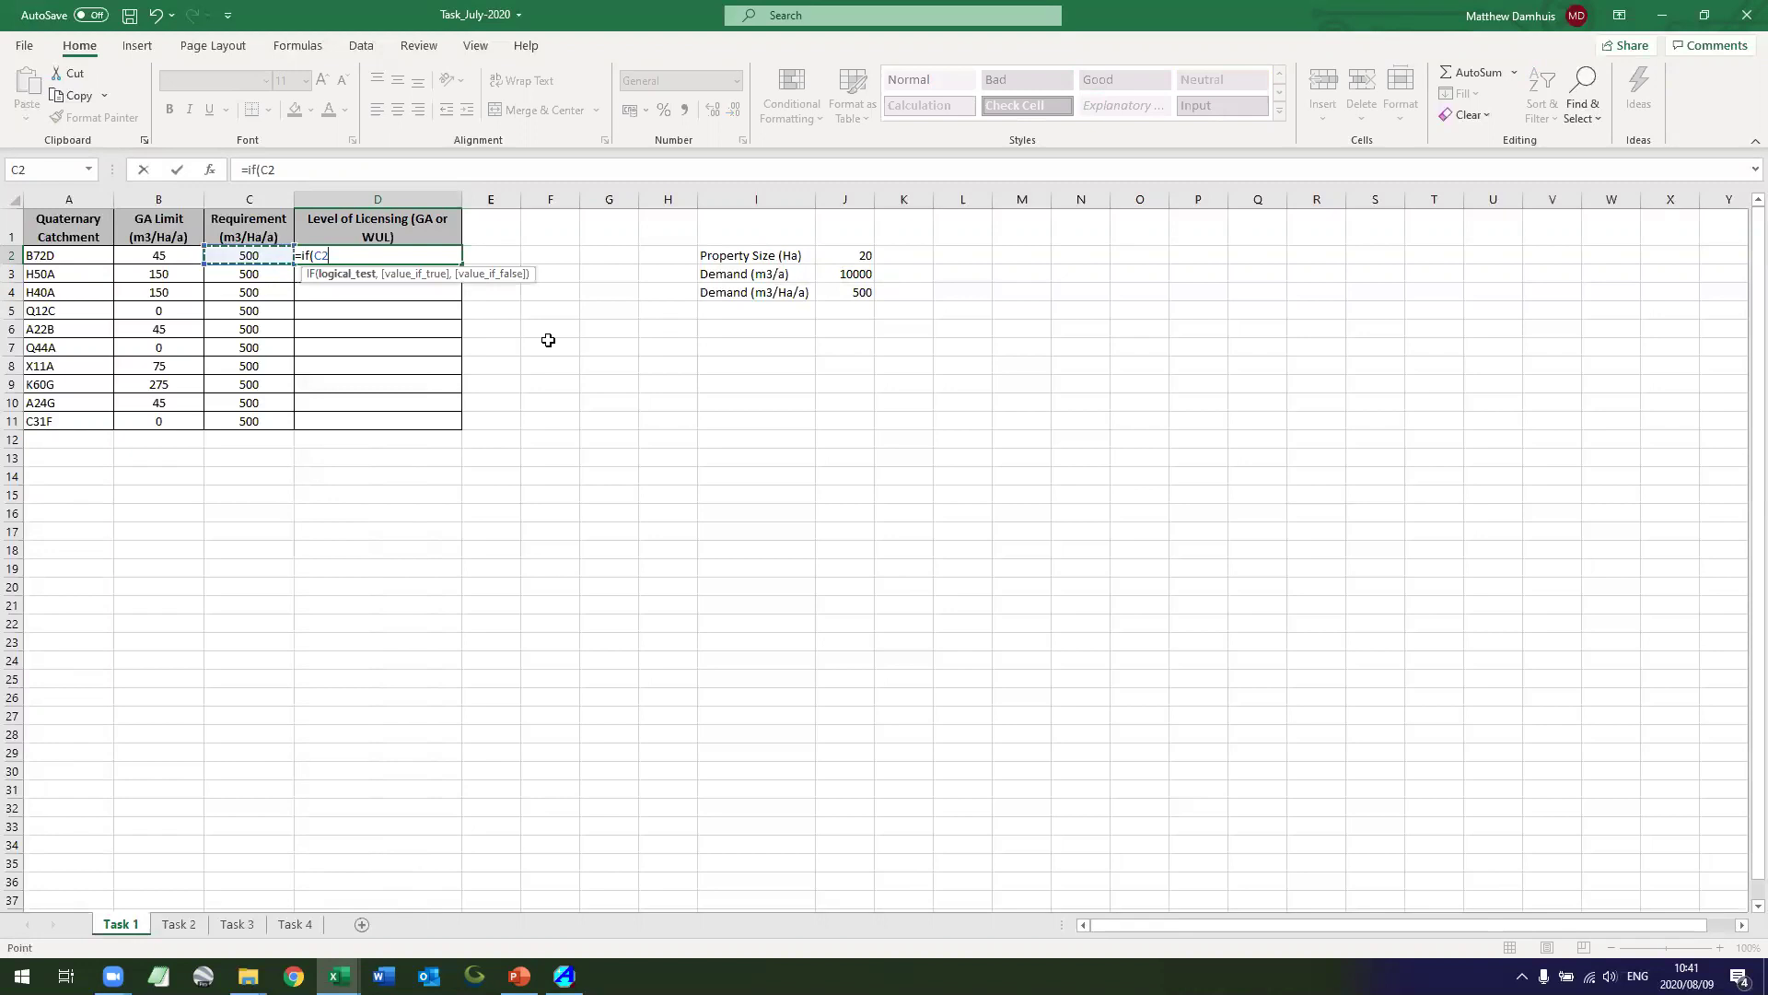
type(">")
key("Left")
key("Left")
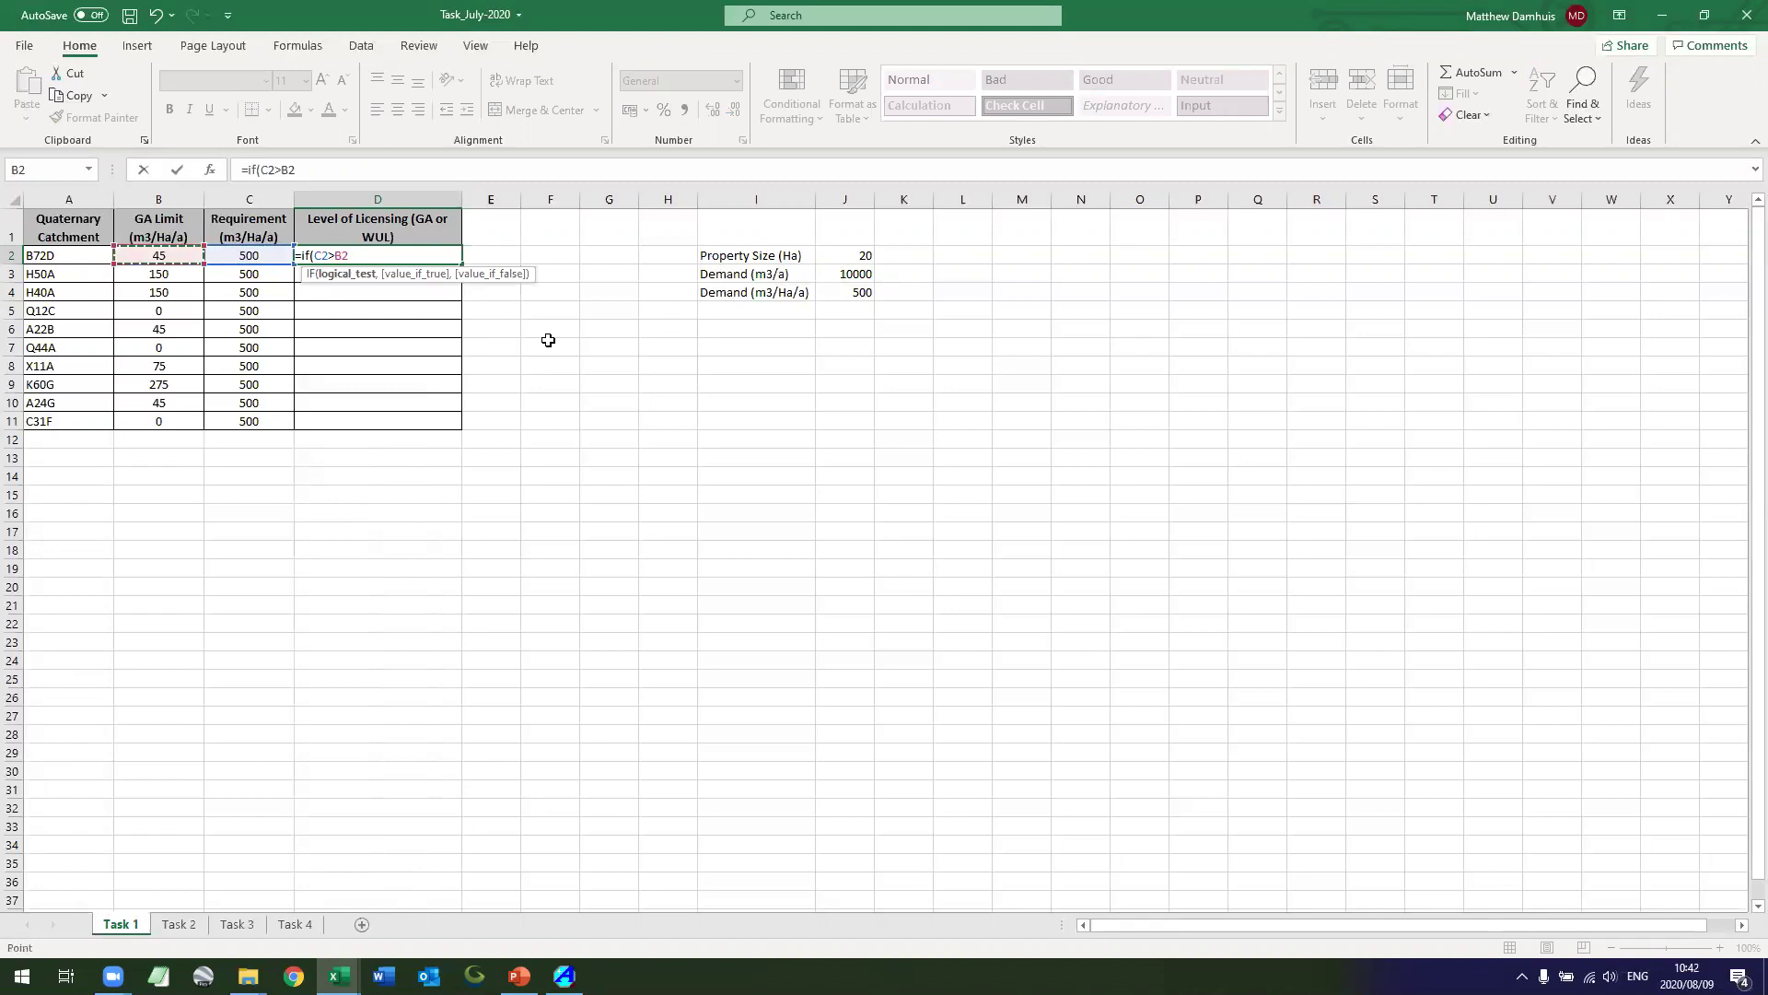
type(",\"WUL")
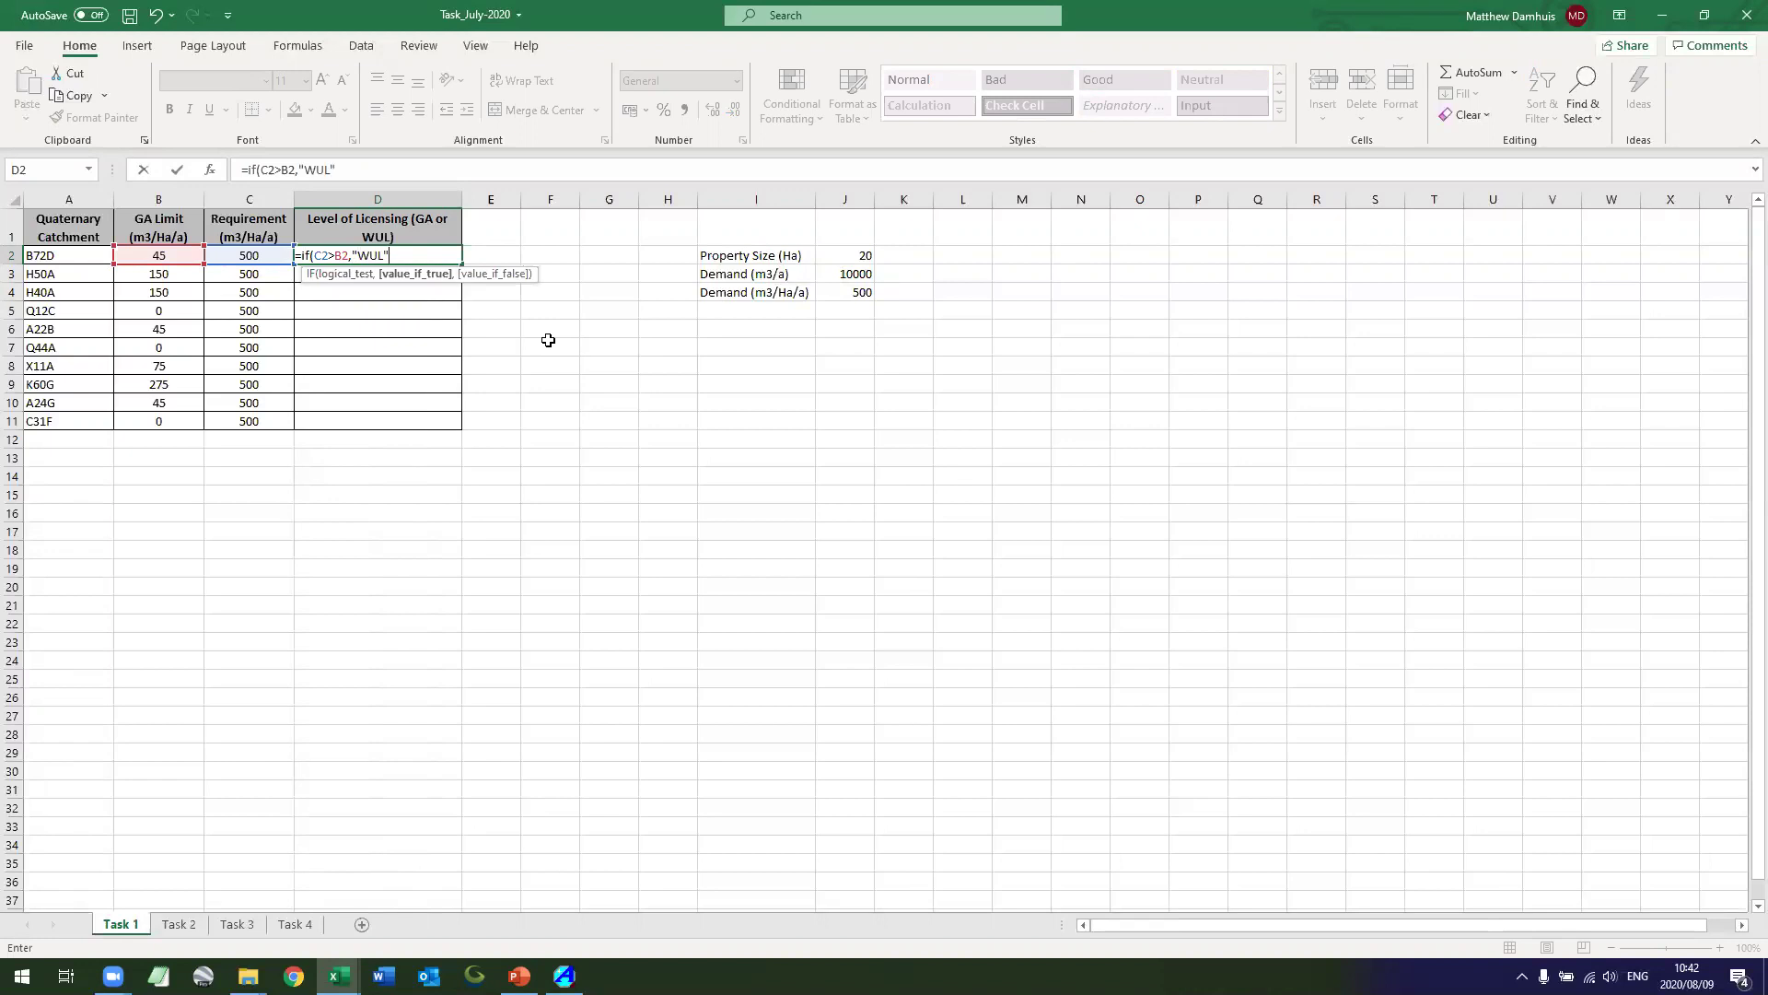
type("\",\"GA\"")
key("Return")
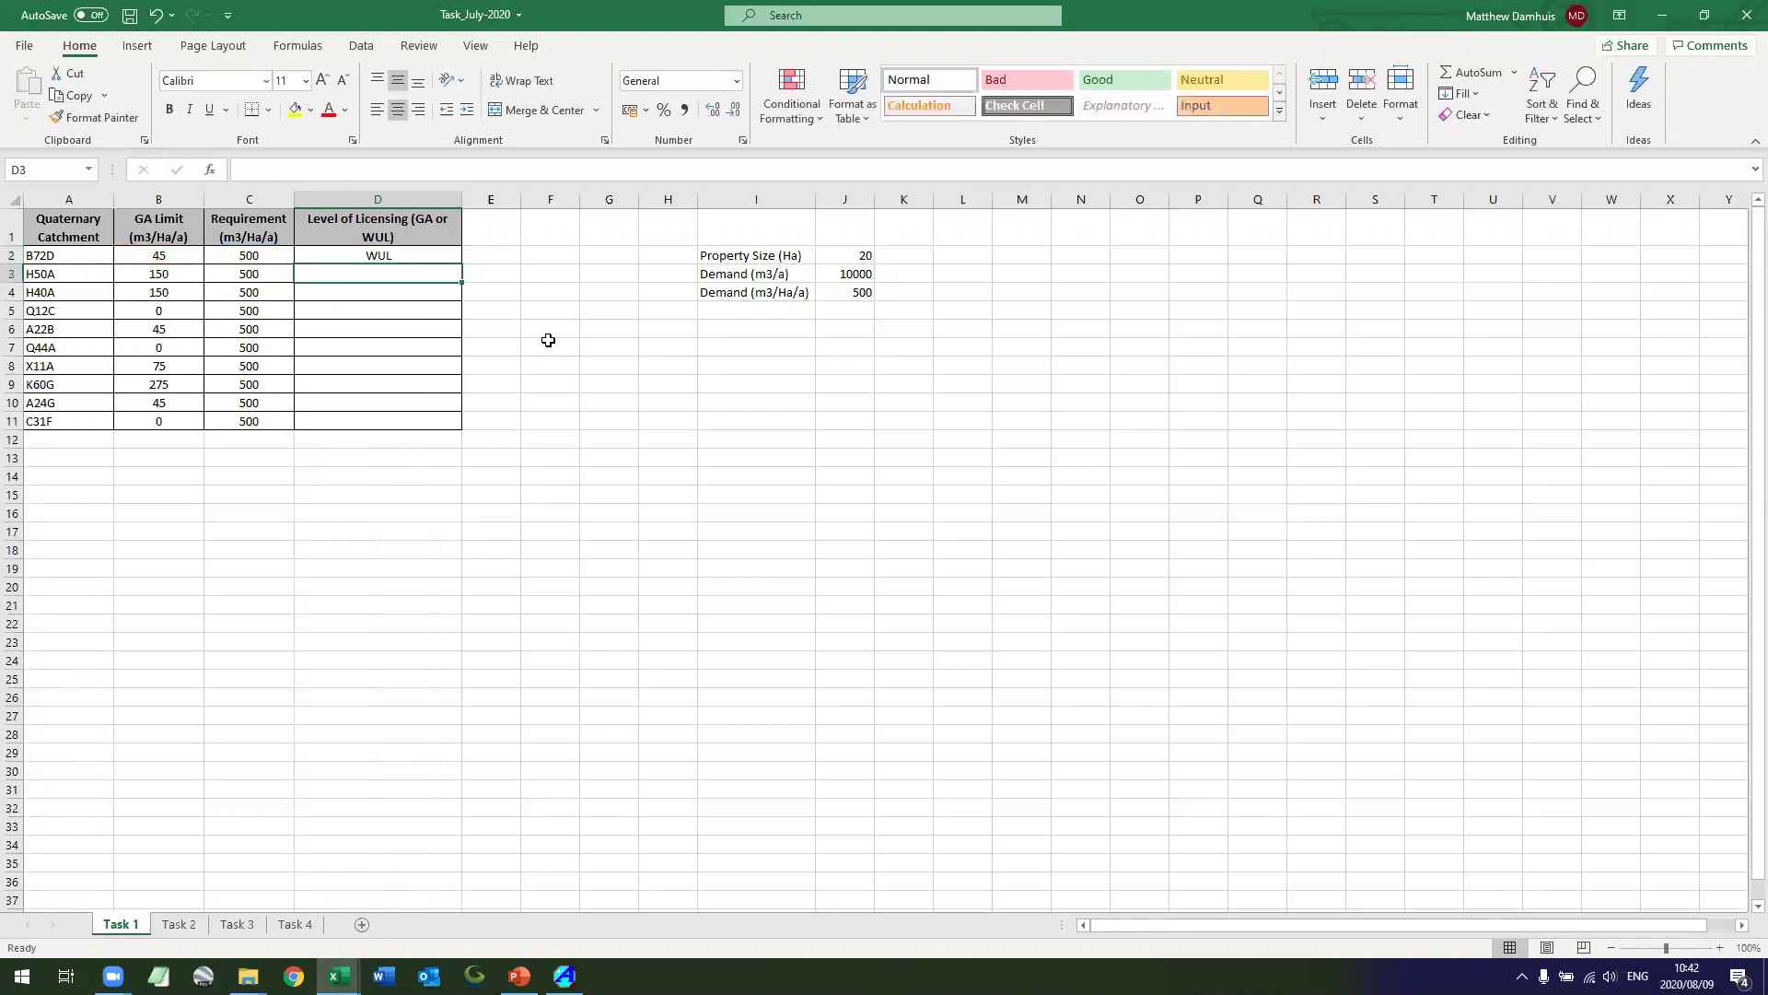
Copy the D2 formula down through D11 so every catchment reads WUL.
key("Up")
key("ctrl+c")
key("Left")
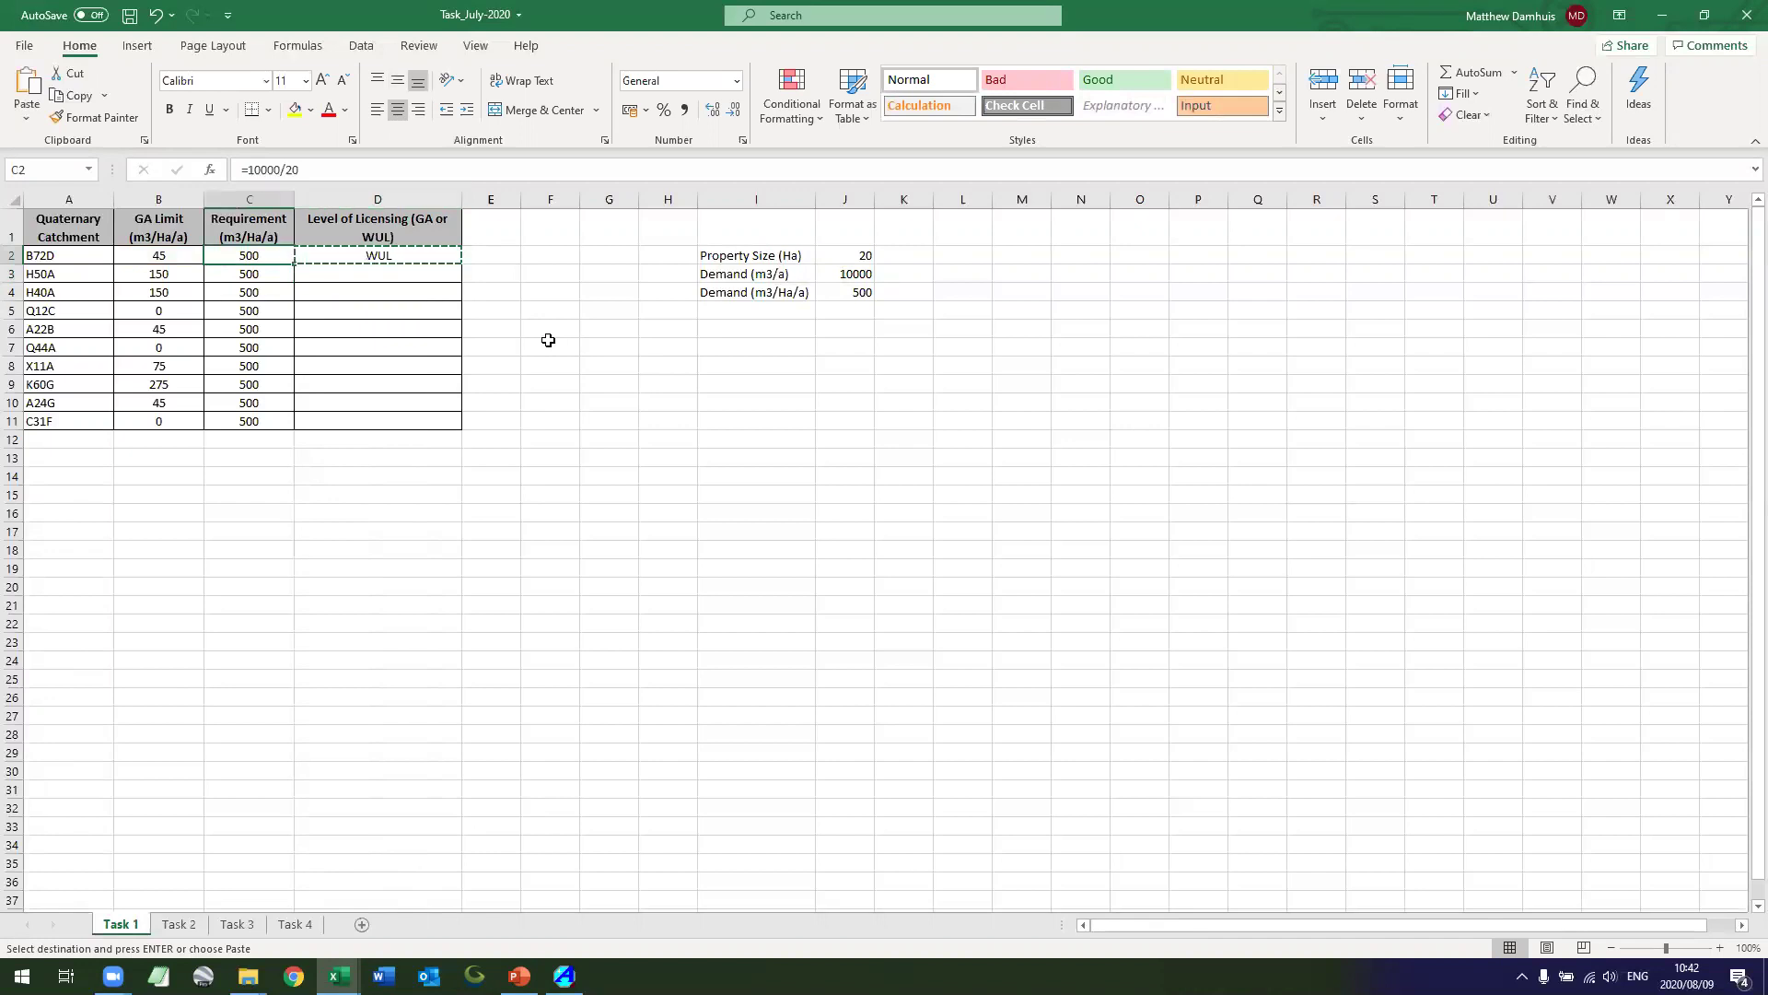
key("ctrl+Down")
key("Right")
key("ctrl+shift+Up")
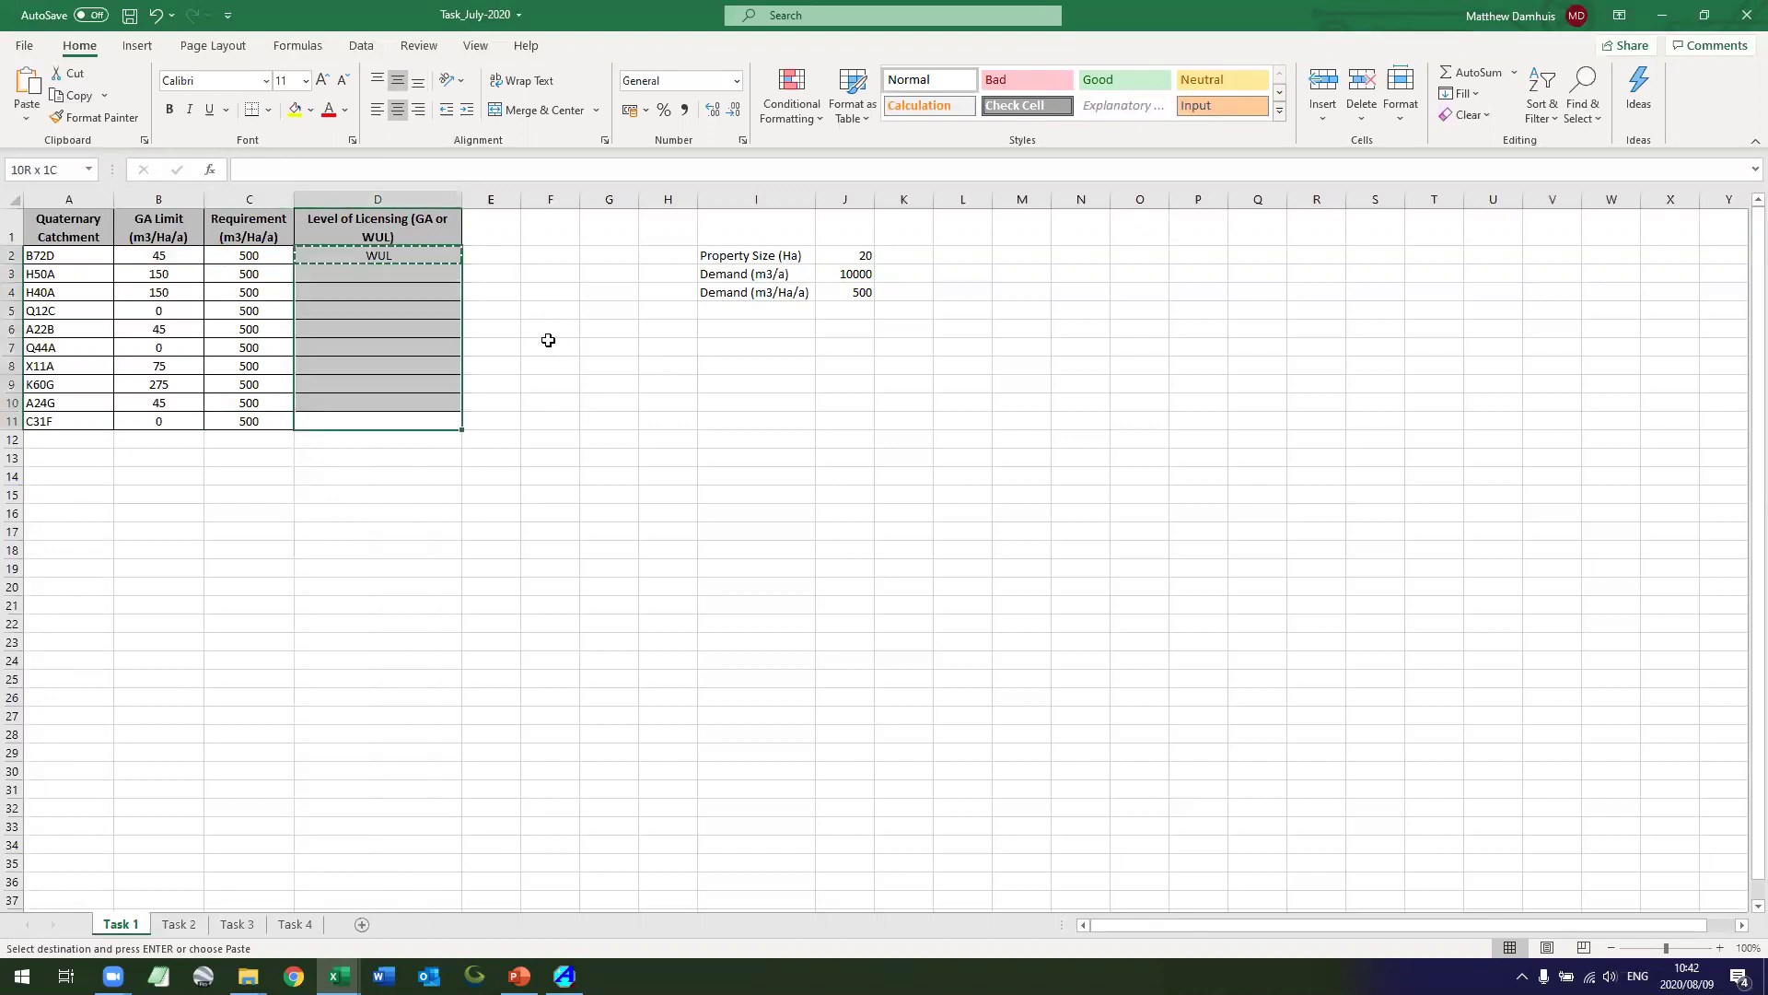
key("Return")
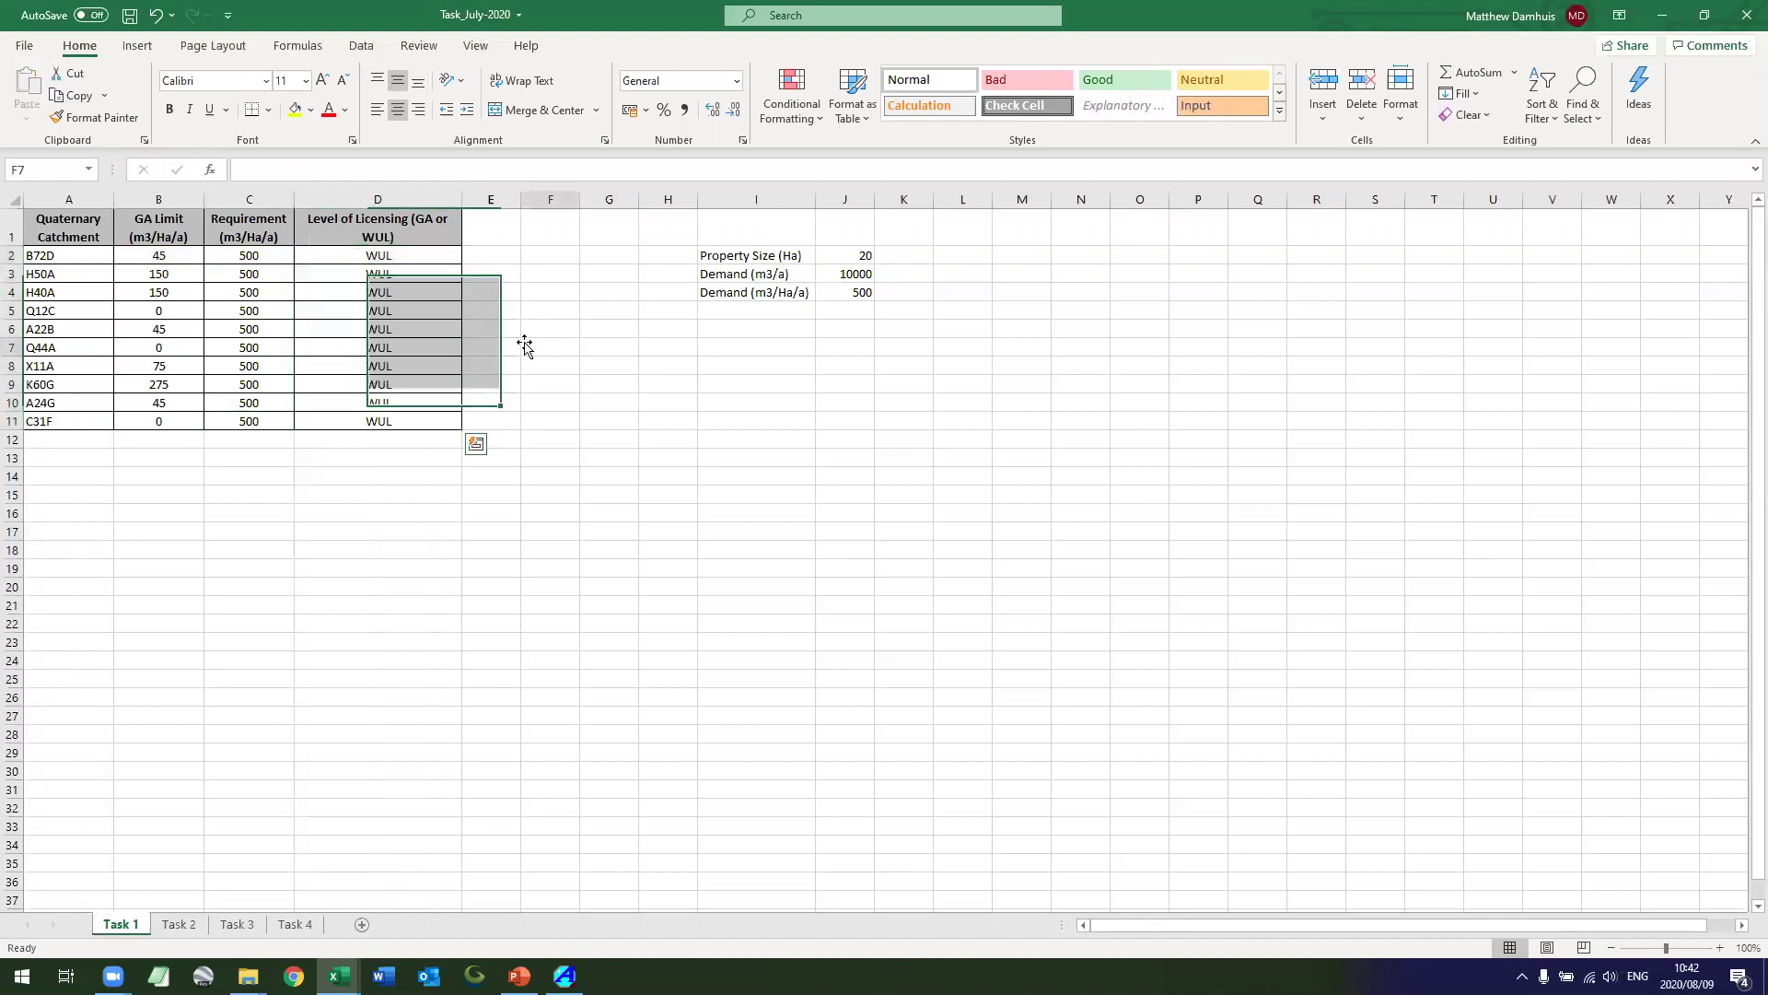
left_click(531, 347)
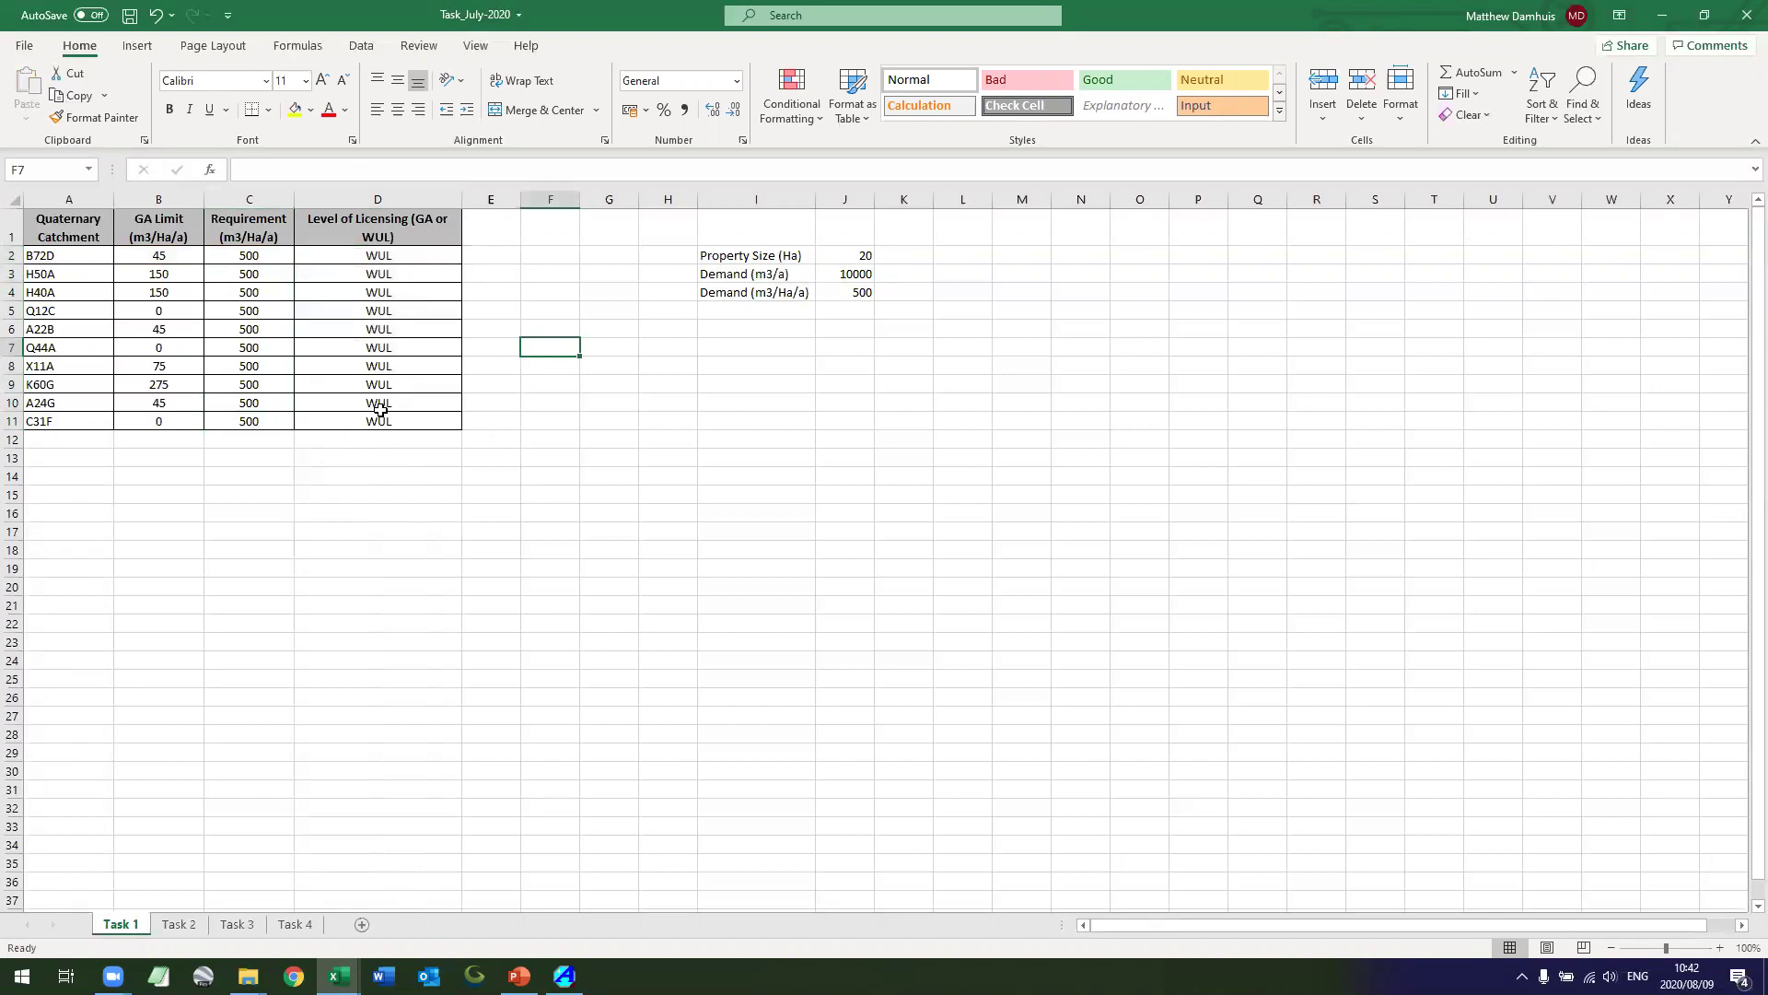
left_click(191, 387)
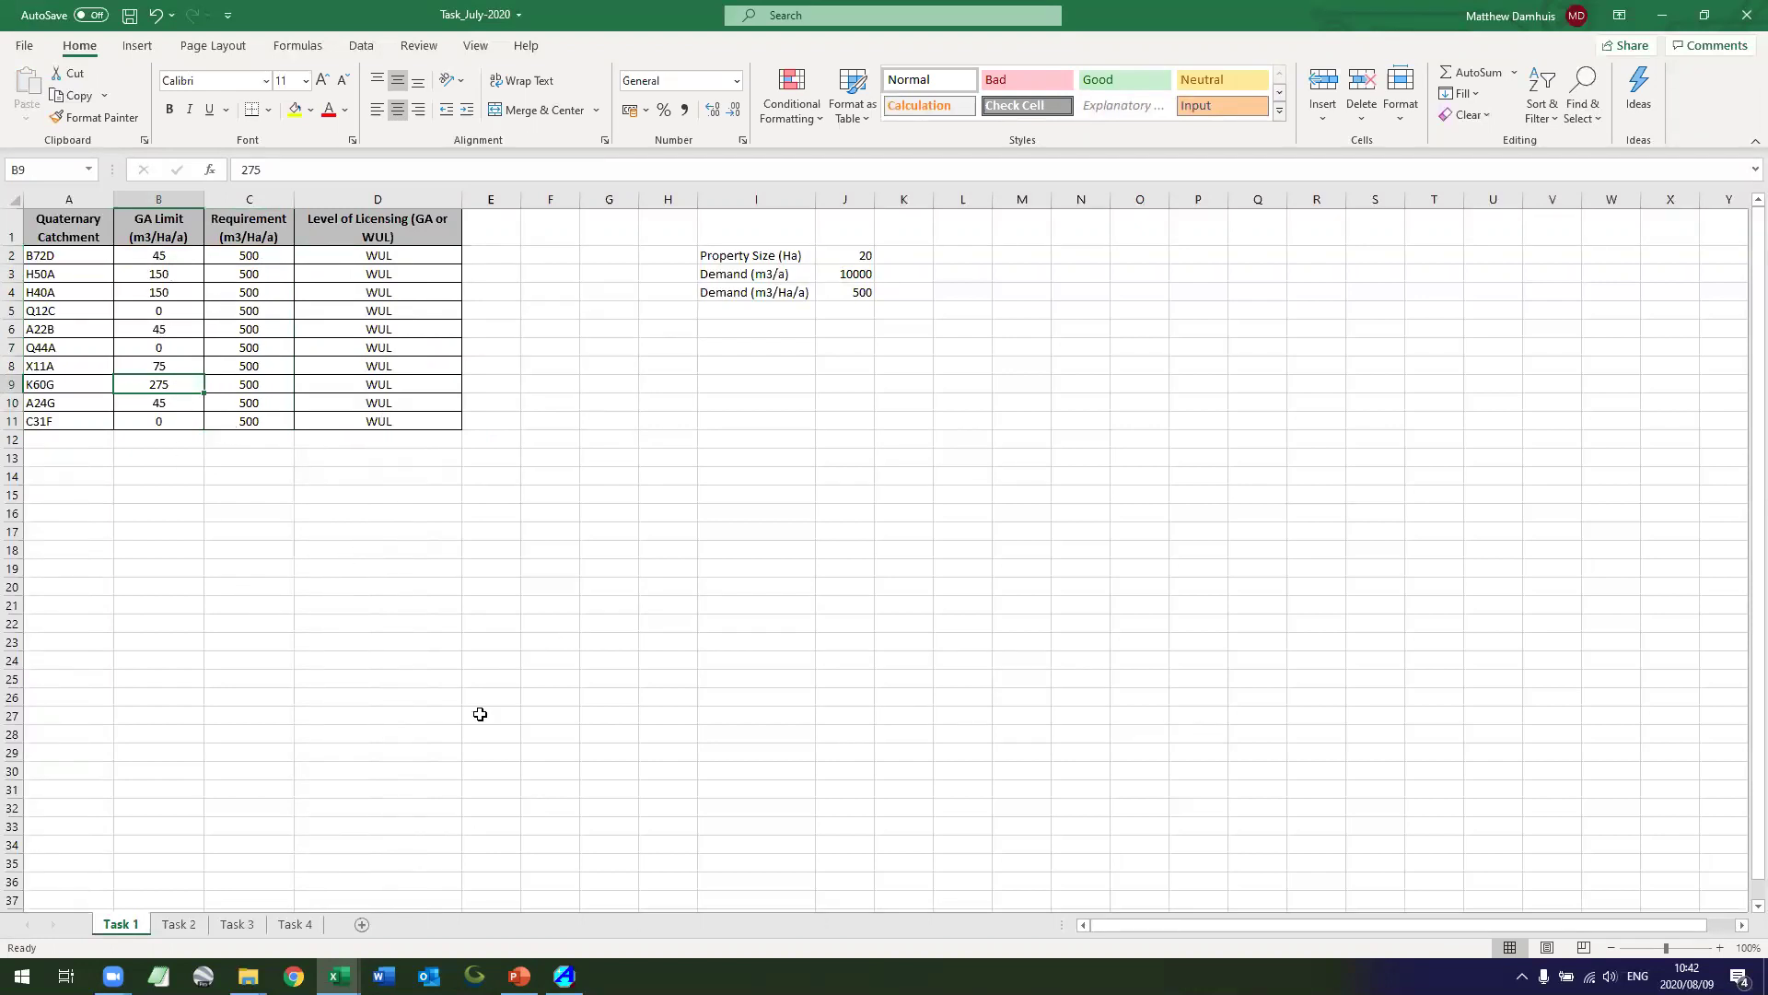
Return to PowerPoint and show slide 3 with the completed WUL table.
left_click(520, 975)
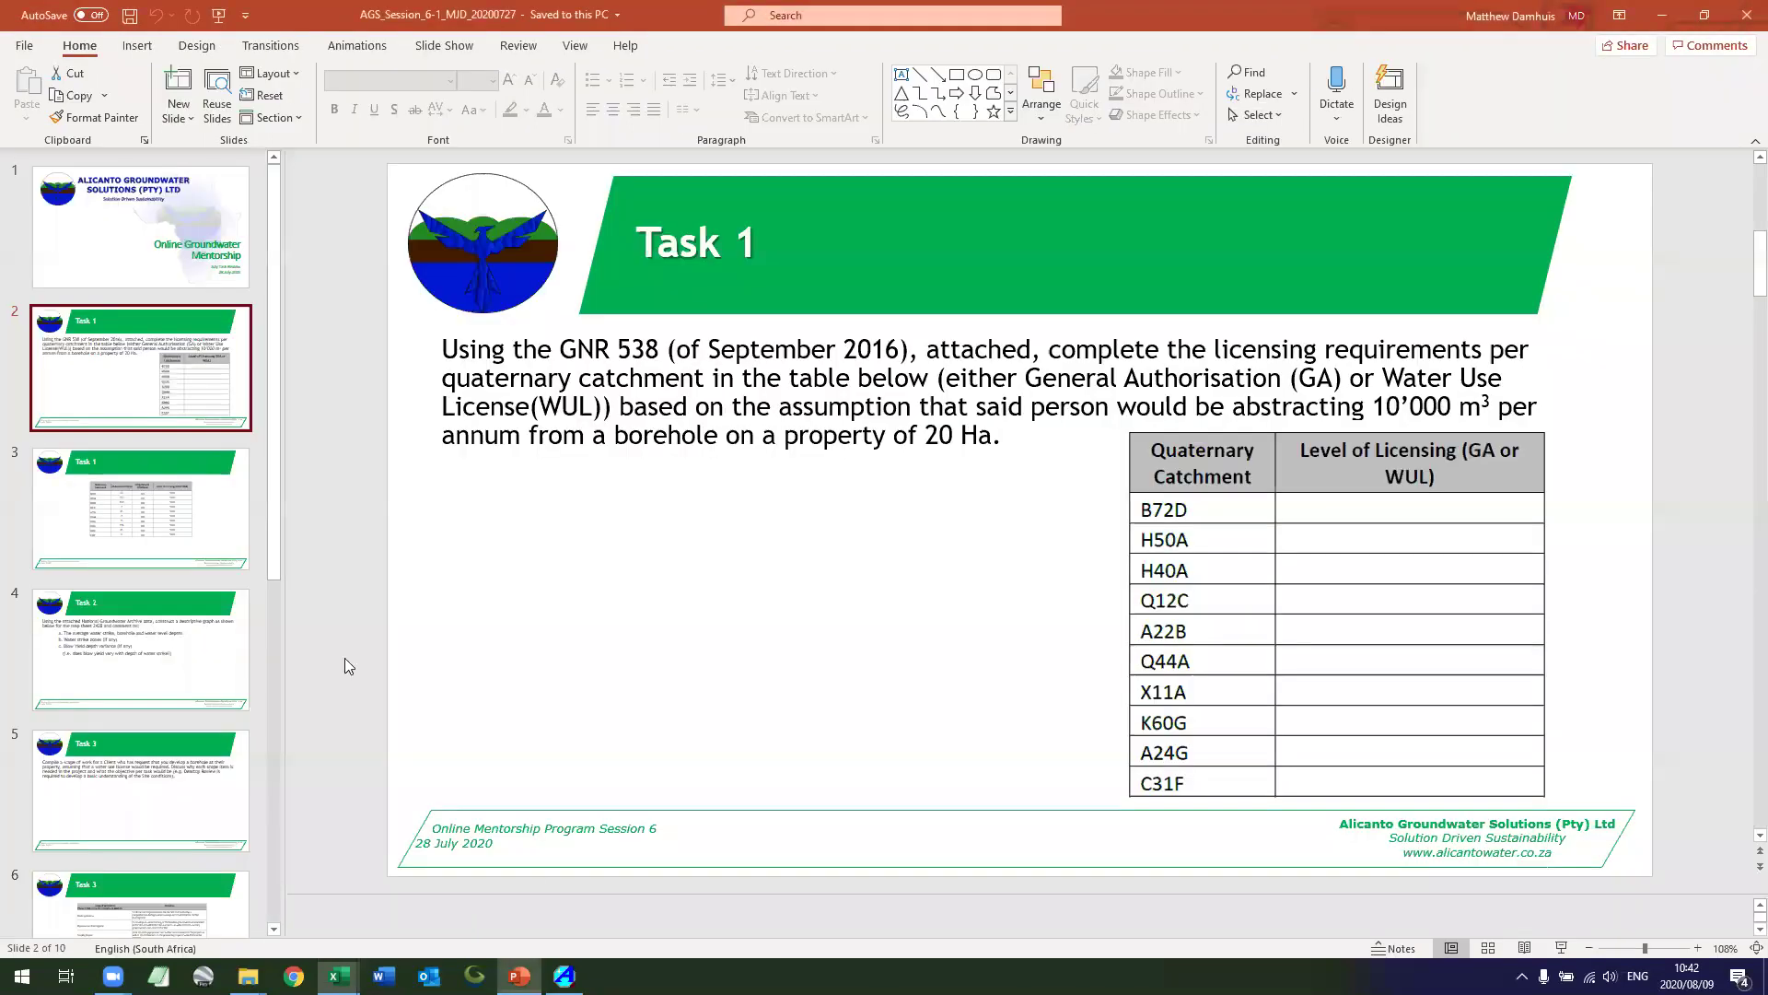
left_click(190, 518)
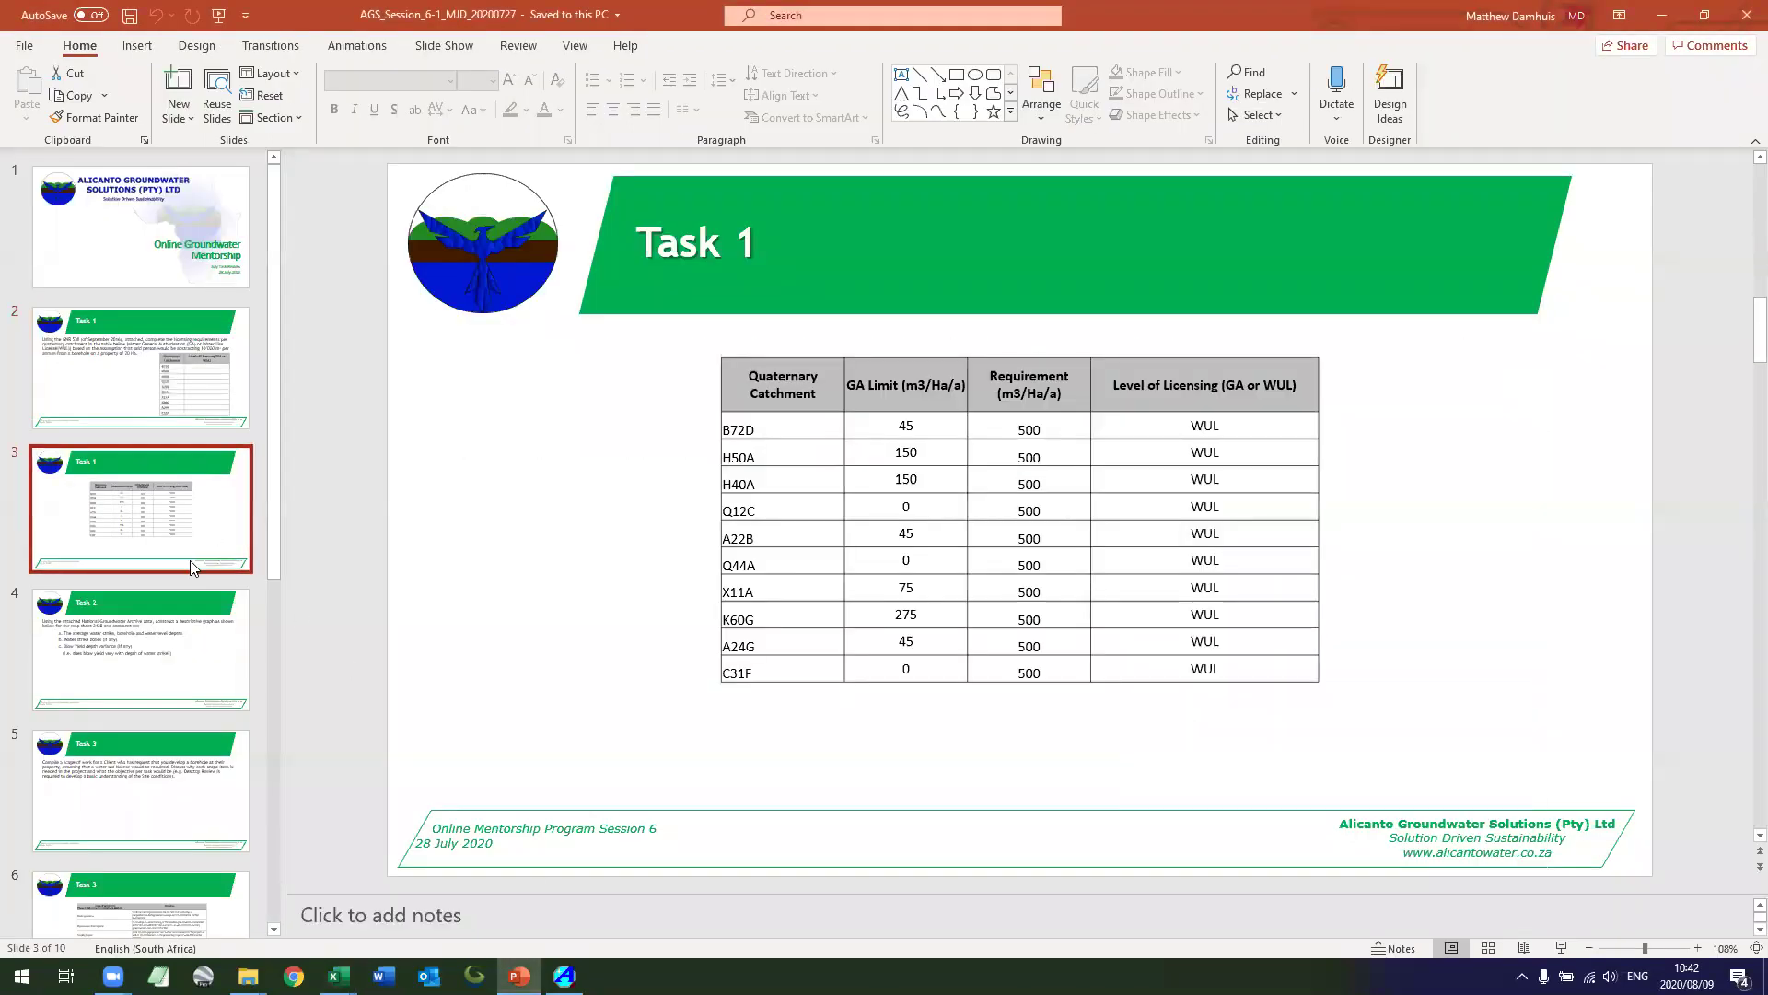